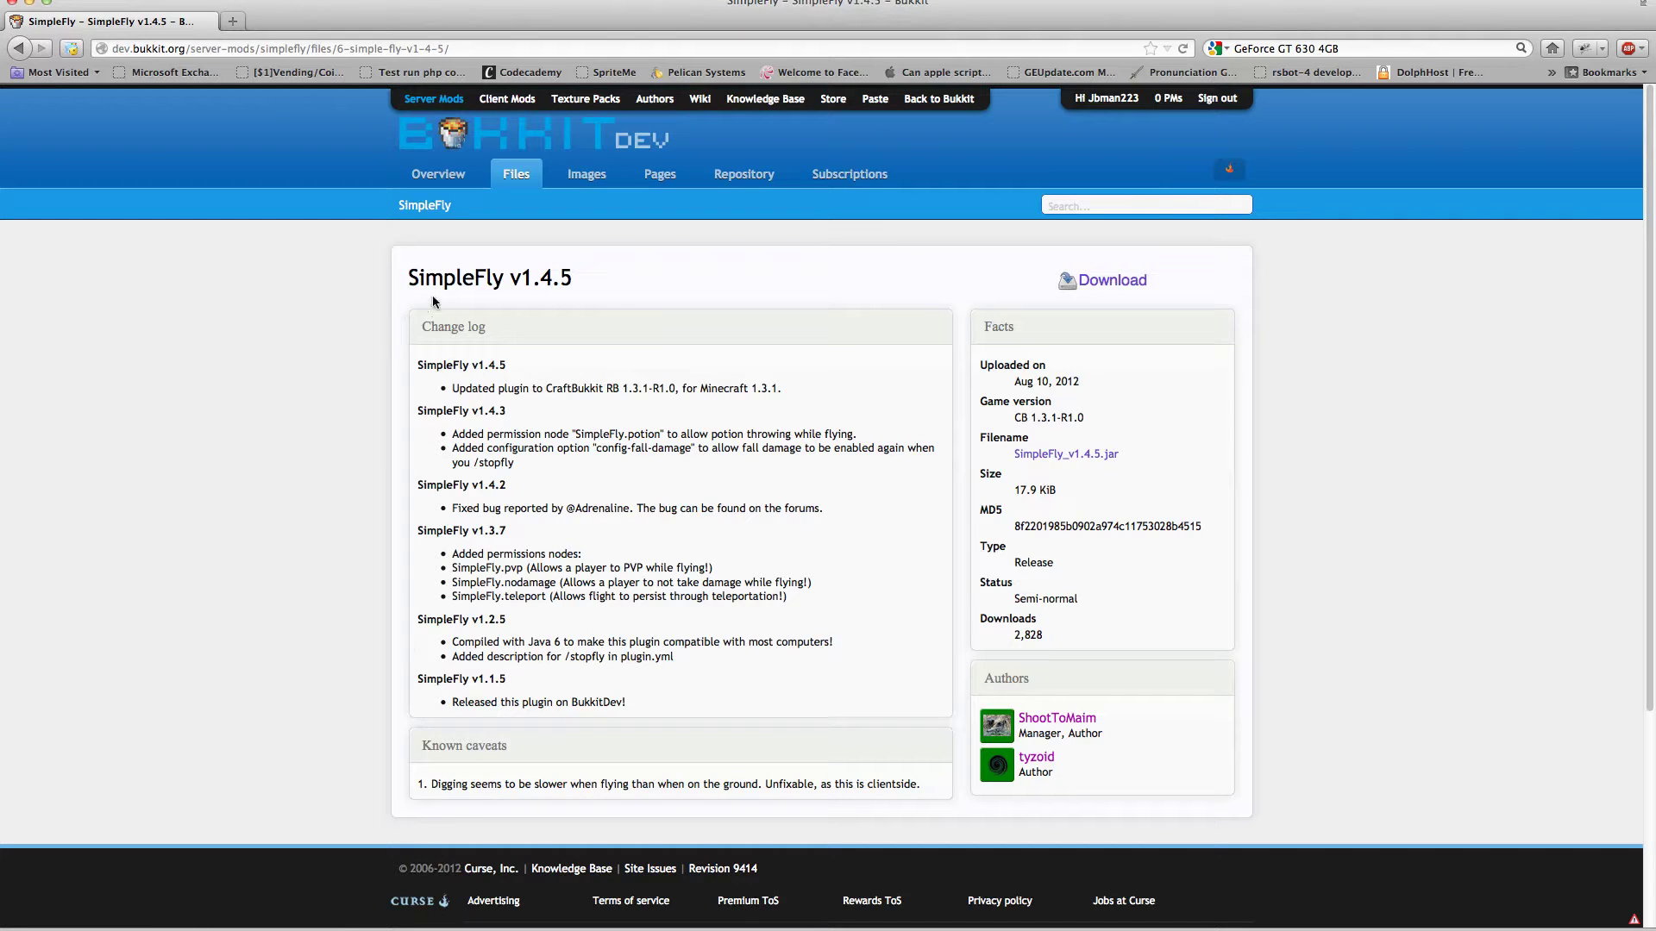
Return from the SimpleFly v1.4.5 file details to the SimpleFly Overview tab
{"action": "left_click", "coordinate": [449, 174]}
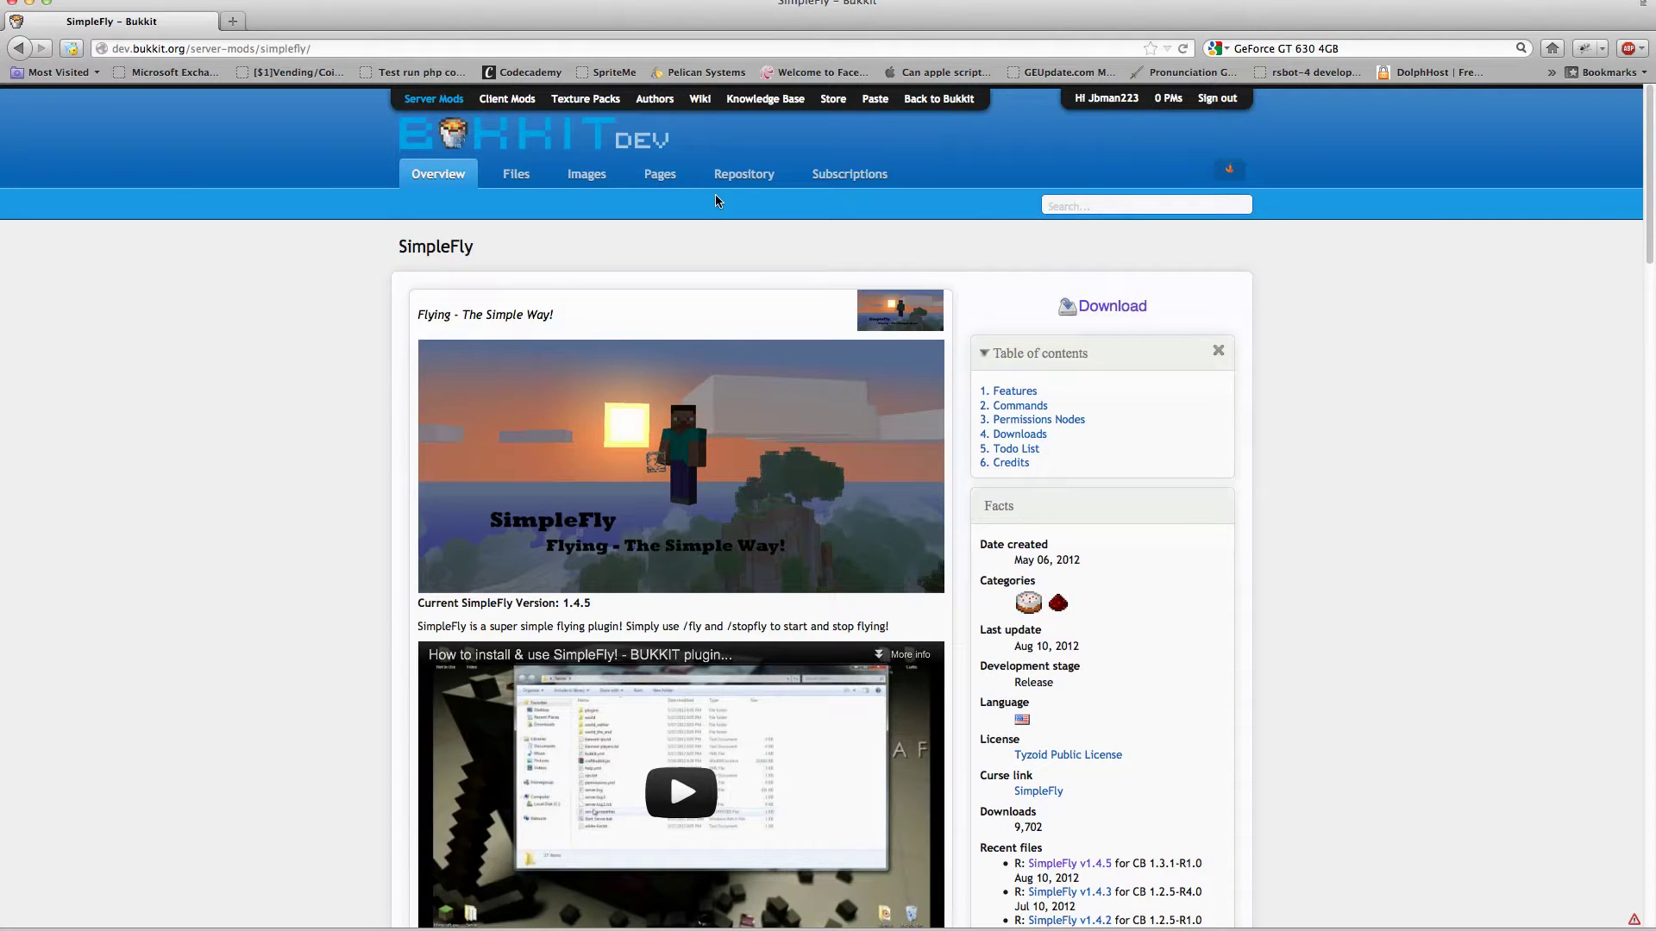
{"action": "scroll", "coordinate": [716, 194], "scroll_direction": "down", "scroll_amount": 3}
{"action": "scroll", "coordinate": [715, 194], "scroll_direction": "down", "scroll_amount": 3}
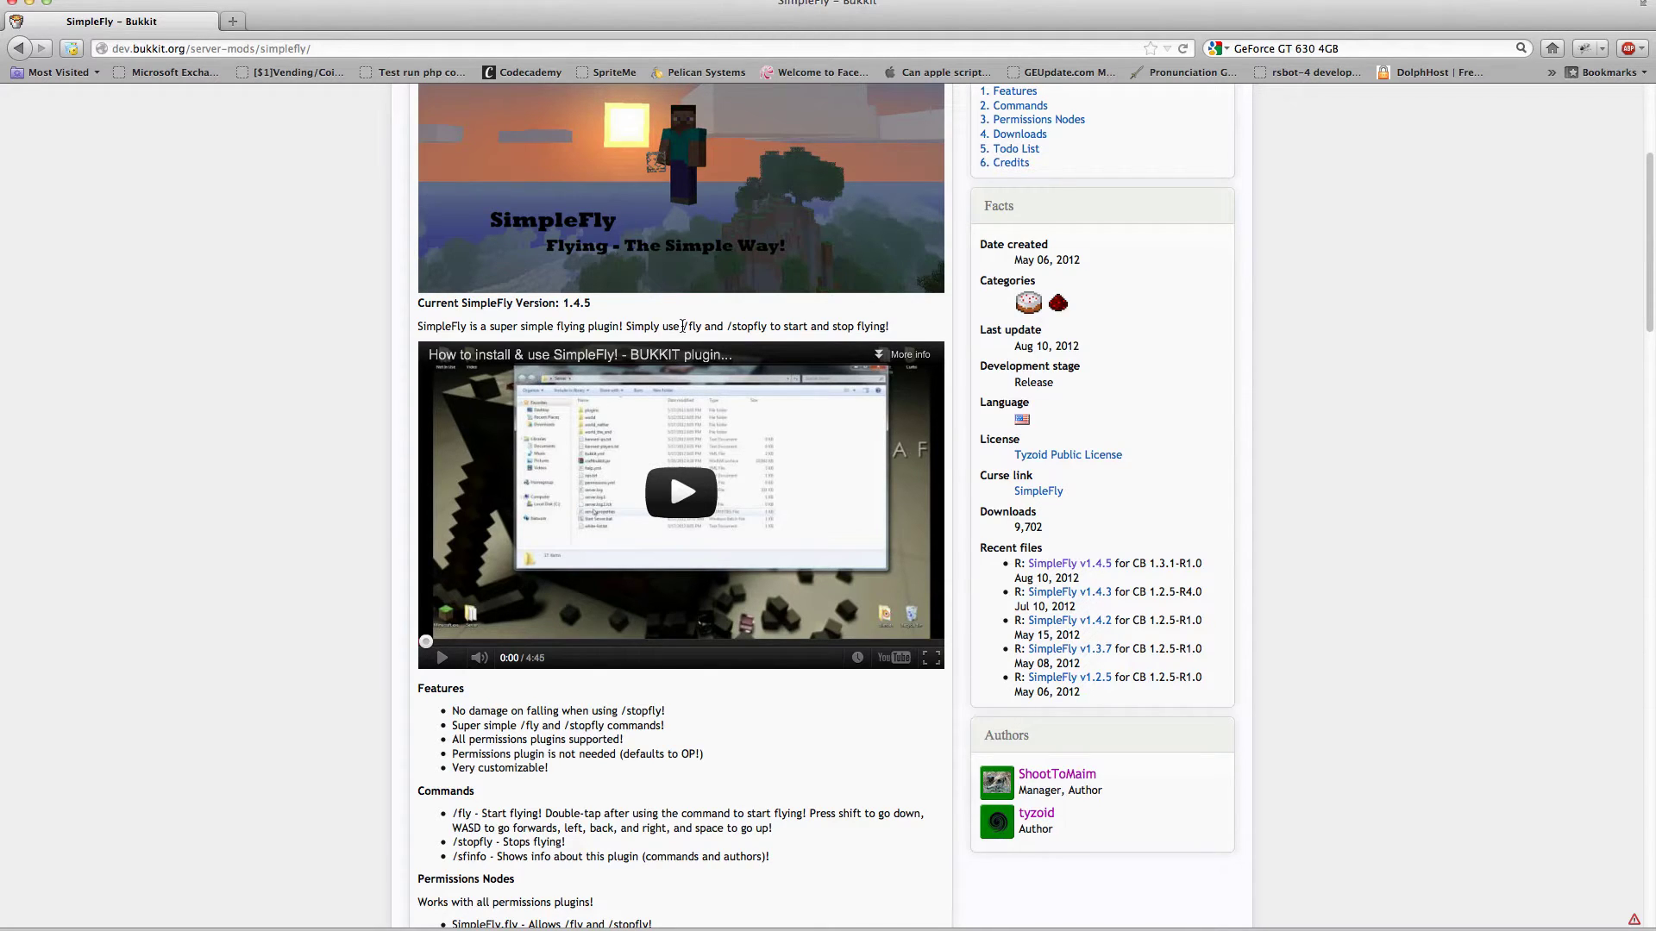
{"action": "scroll", "coordinate": [581, 805], "scroll_direction": "down", "scroll_amount": 5}
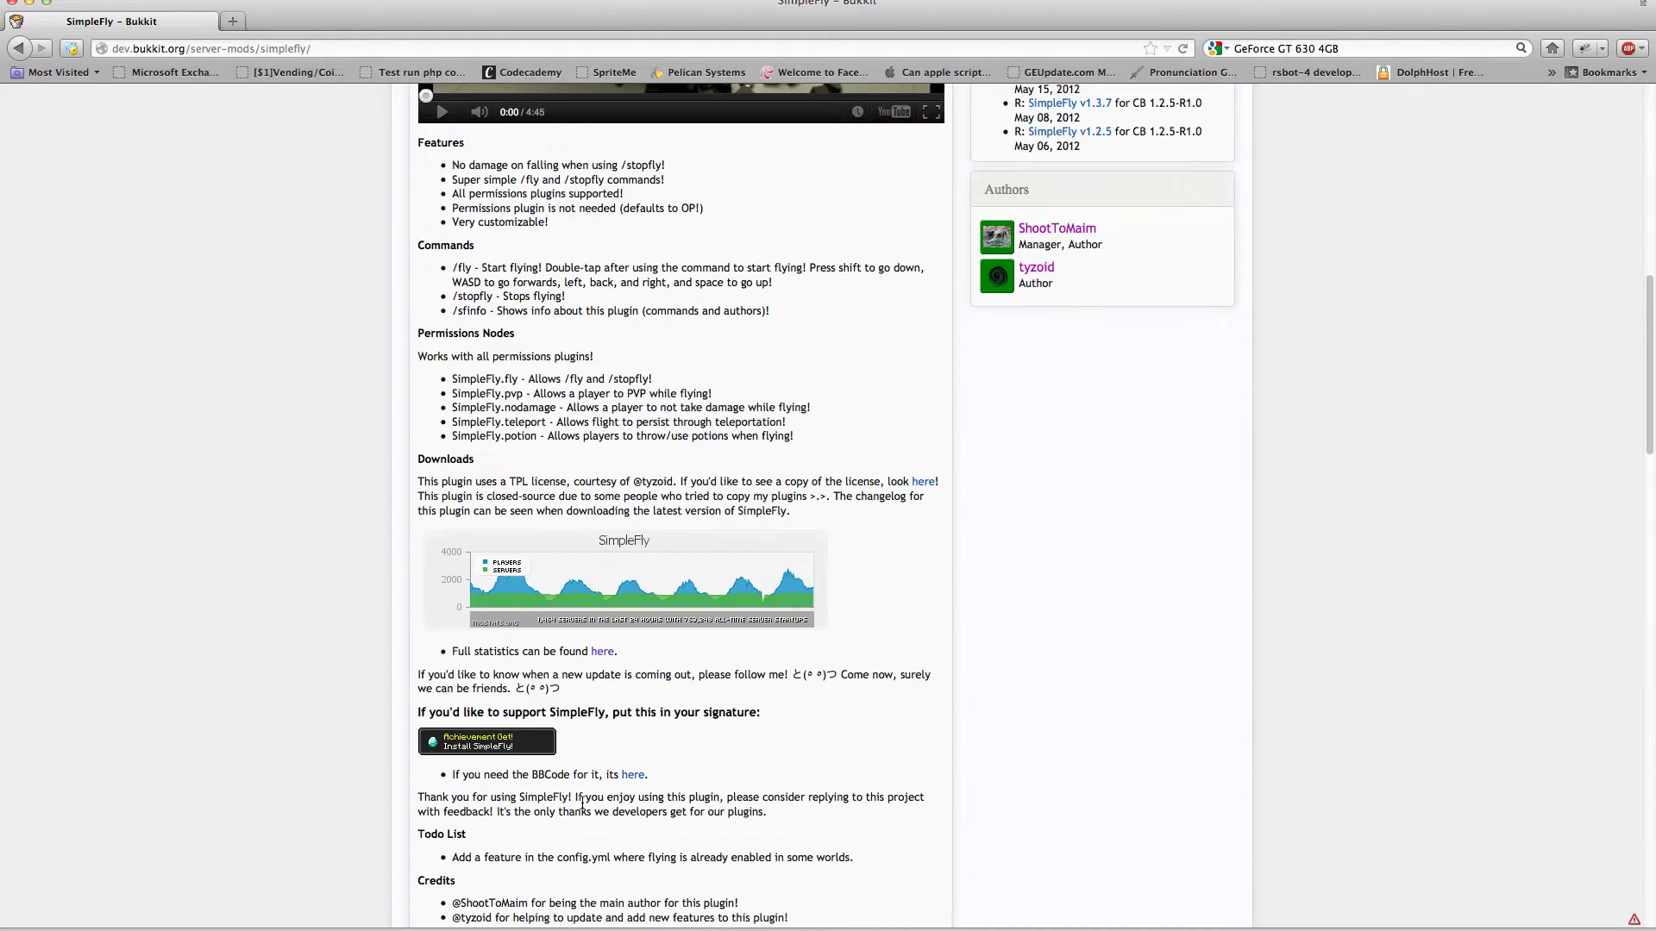
{"action": "scroll", "coordinate": [649, 727], "scroll_direction": "up", "scroll_amount": 1}
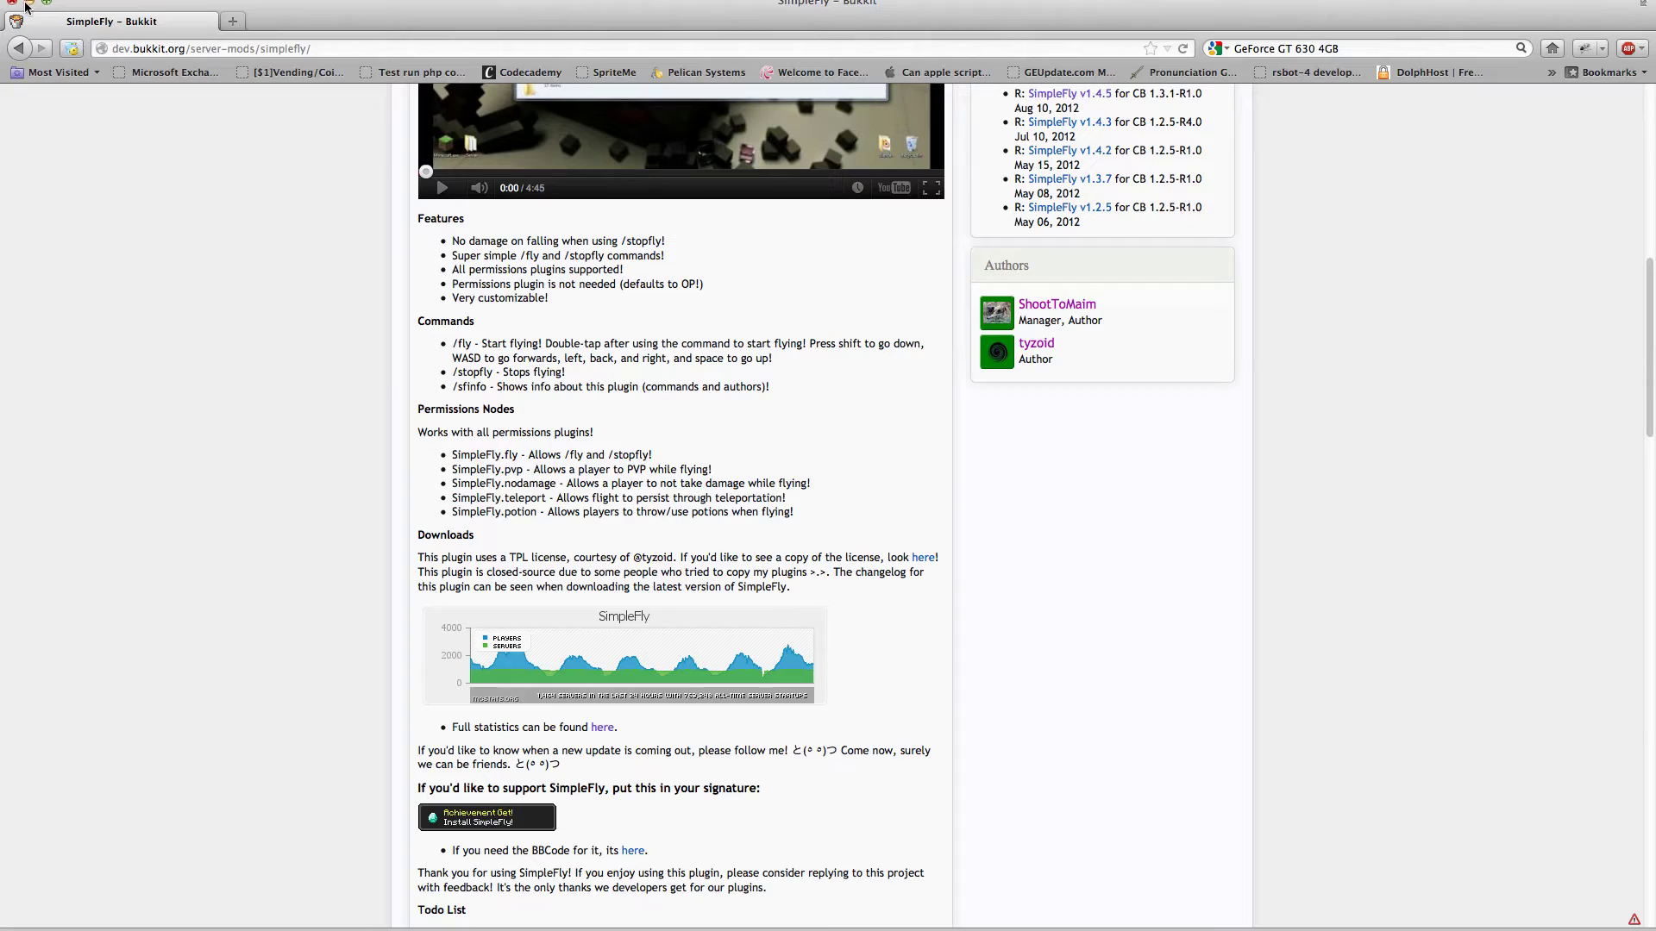
{"action": "left_click_drag", "start_coordinate": [829, 514], "coordinate": [524, 428]}
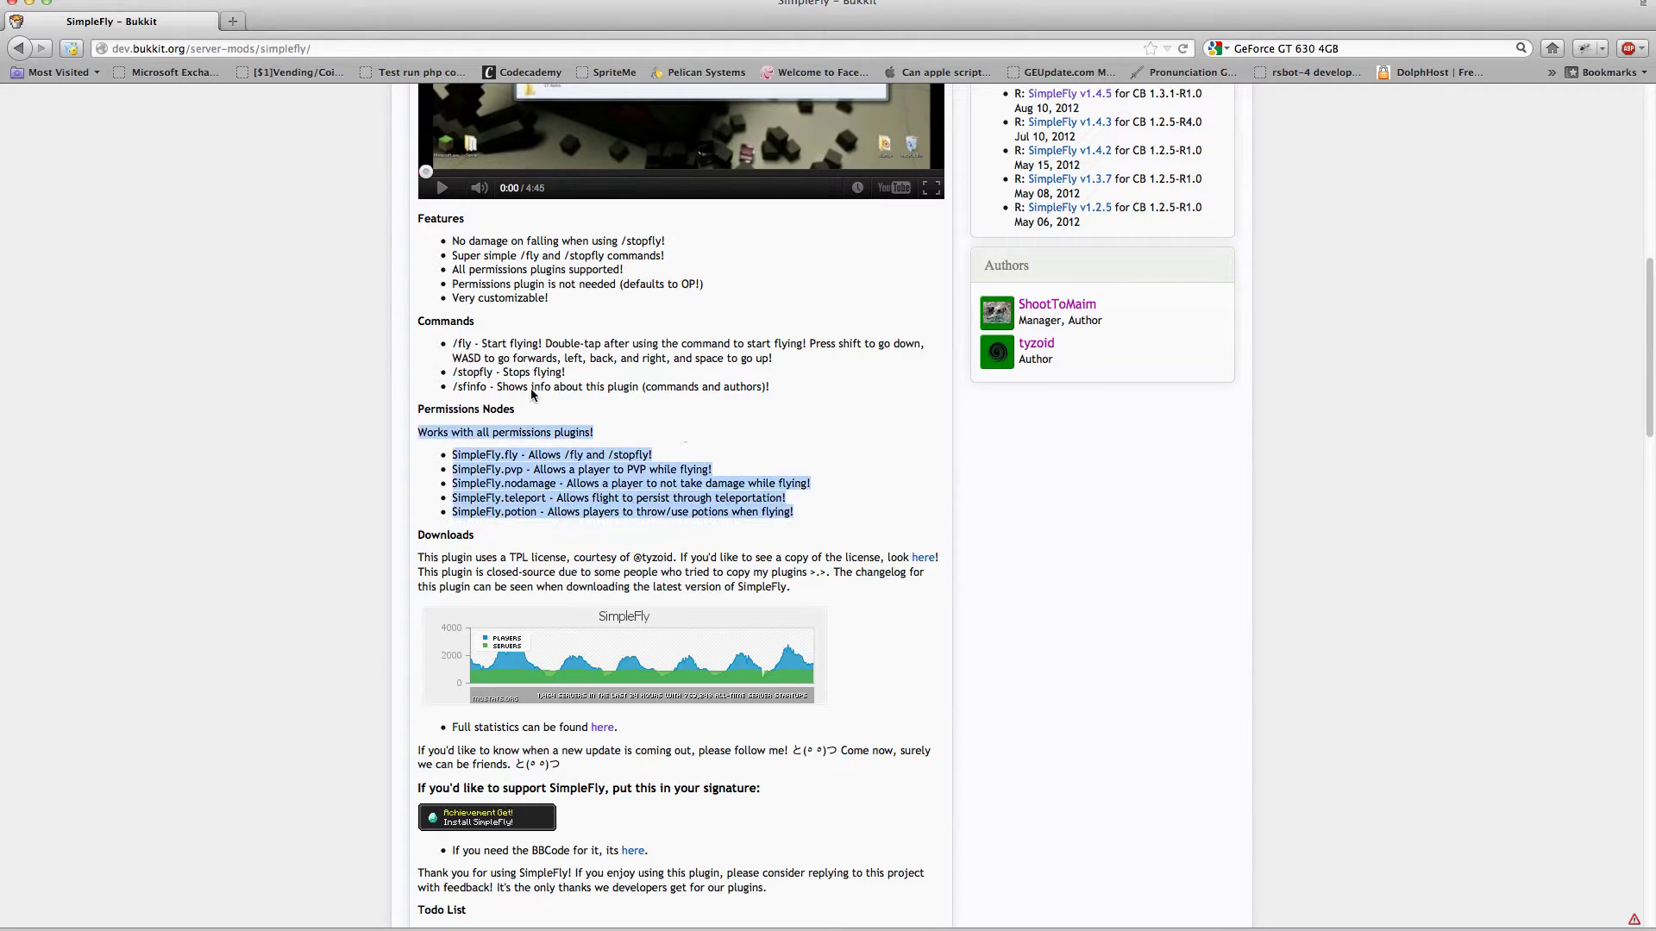
{"action": "left_click", "coordinate": [527, 429]}
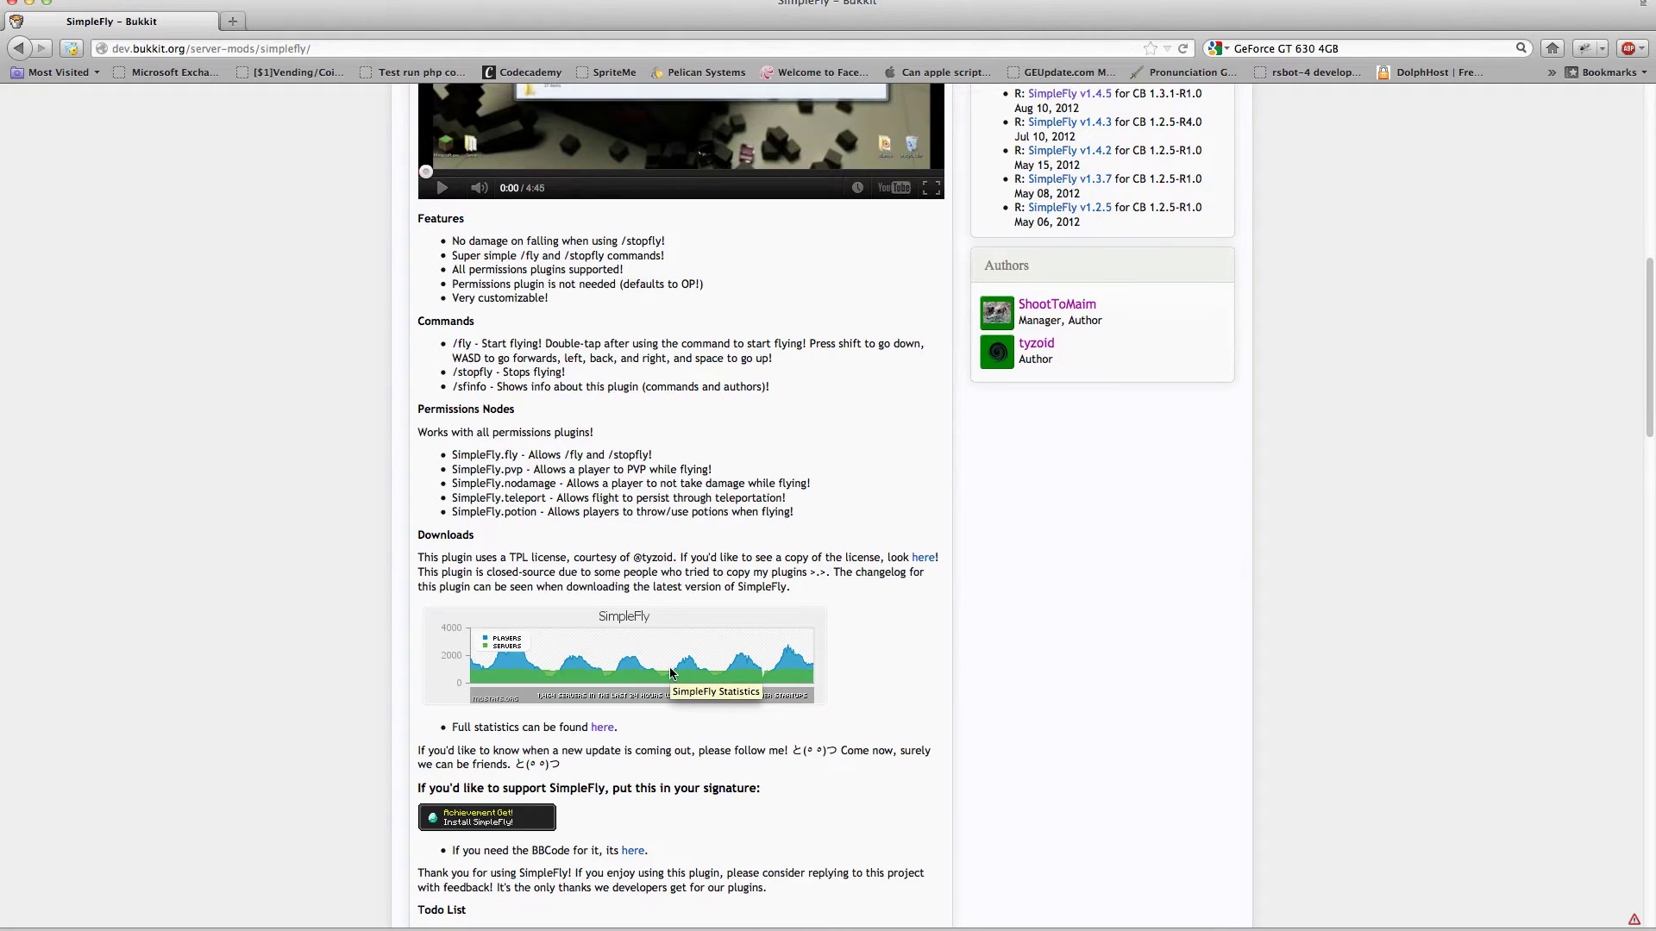
{"action": "scroll", "coordinate": [670, 673], "scroll_direction": "up", "scroll_amount": 5}
{"action": "scroll", "coordinate": [671, 673], "scroll_direction": "up", "scroll_amount": 5}
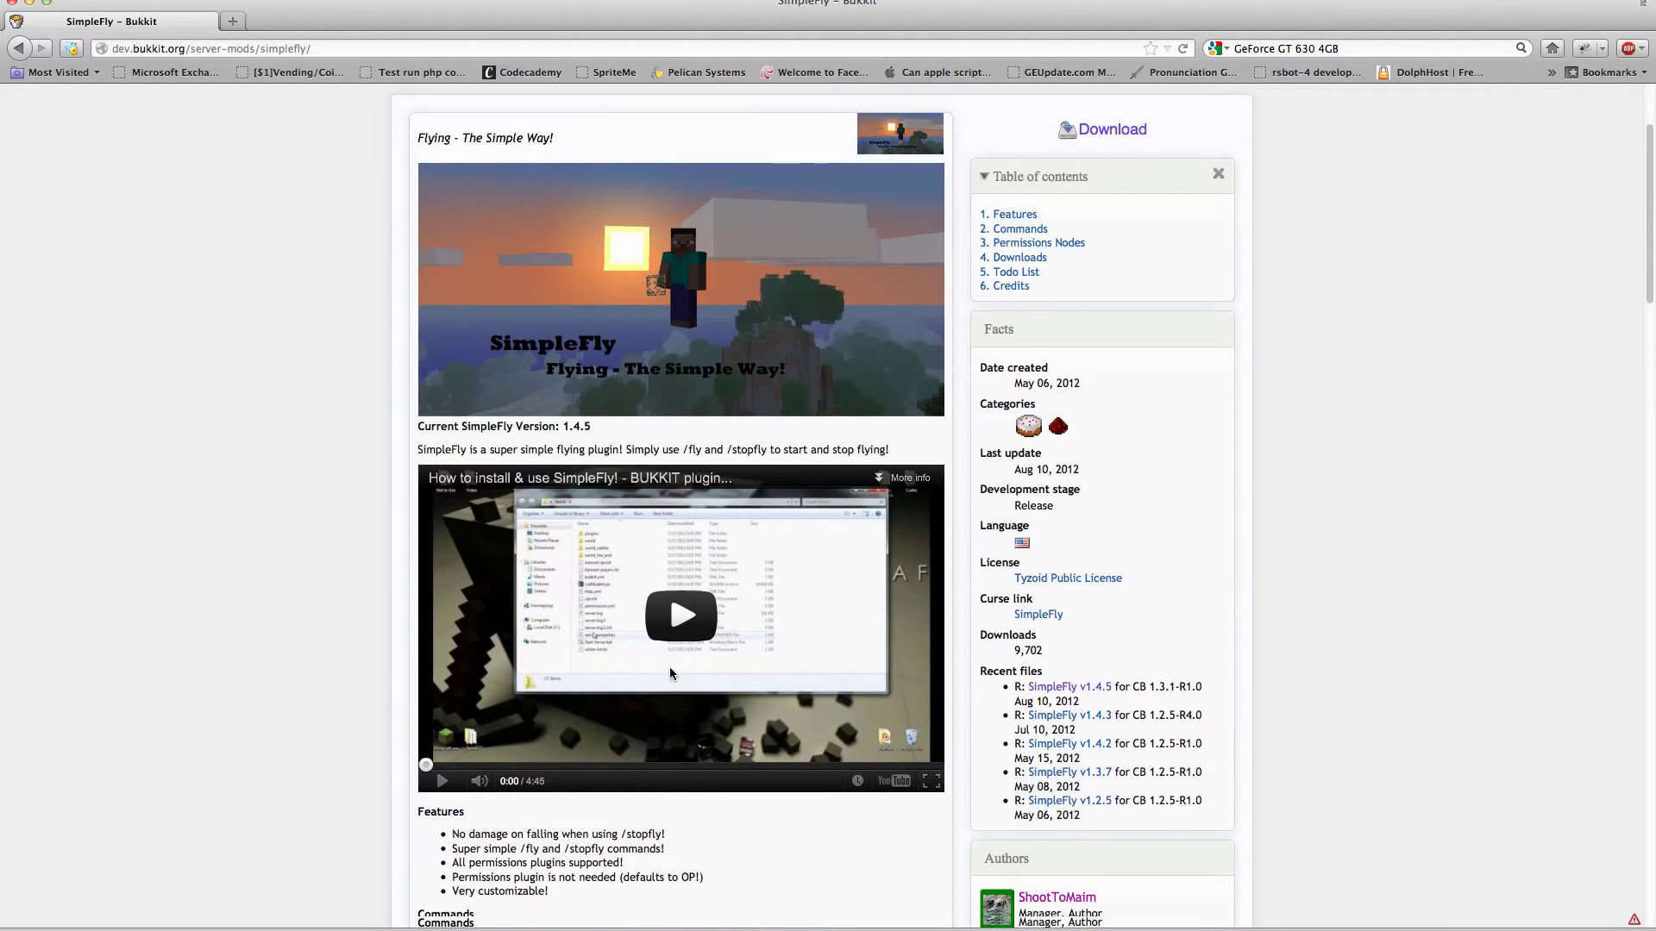
{"action": "scroll", "coordinate": [669, 666], "scroll_direction": "up", "scroll_amount": 3}
{"action": "scroll", "coordinate": [689, 549], "scroll_direction": "down", "scroll_amount": 3}
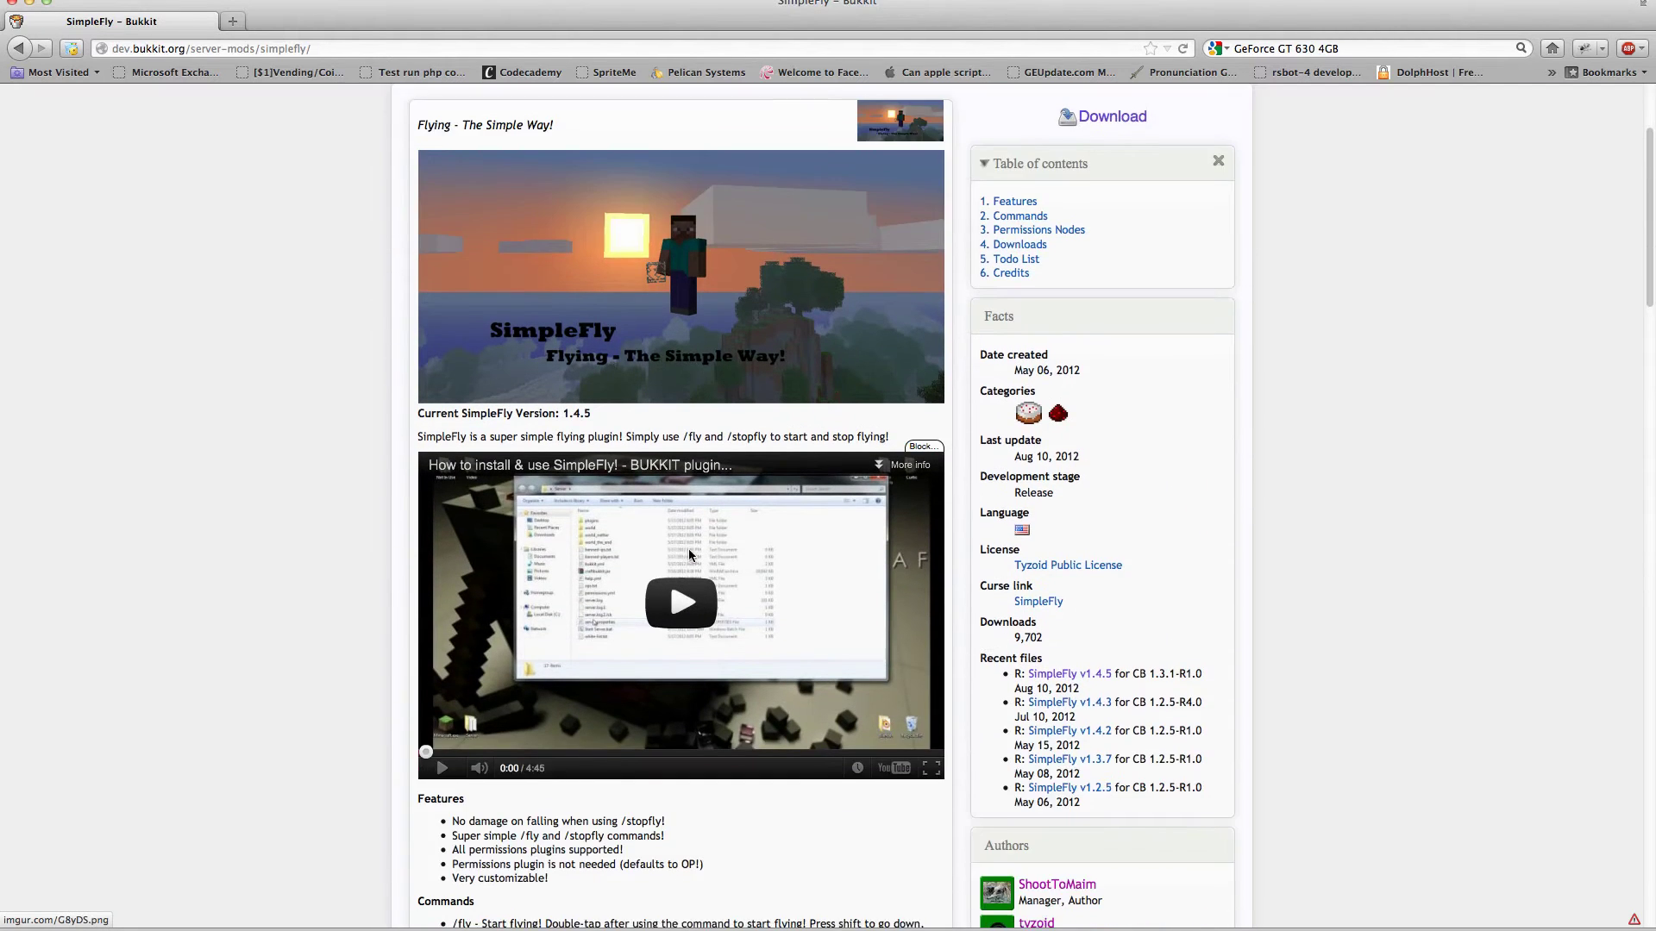
{"action": "scroll", "coordinate": [688, 549], "scroll_direction": "down", "scroll_amount": 3}
{"action": "scroll", "coordinate": [688, 549], "scroll_direction": "down", "scroll_amount": 2}
{"action": "scroll", "coordinate": [689, 549], "scroll_direction": "up", "scroll_amount": 3}
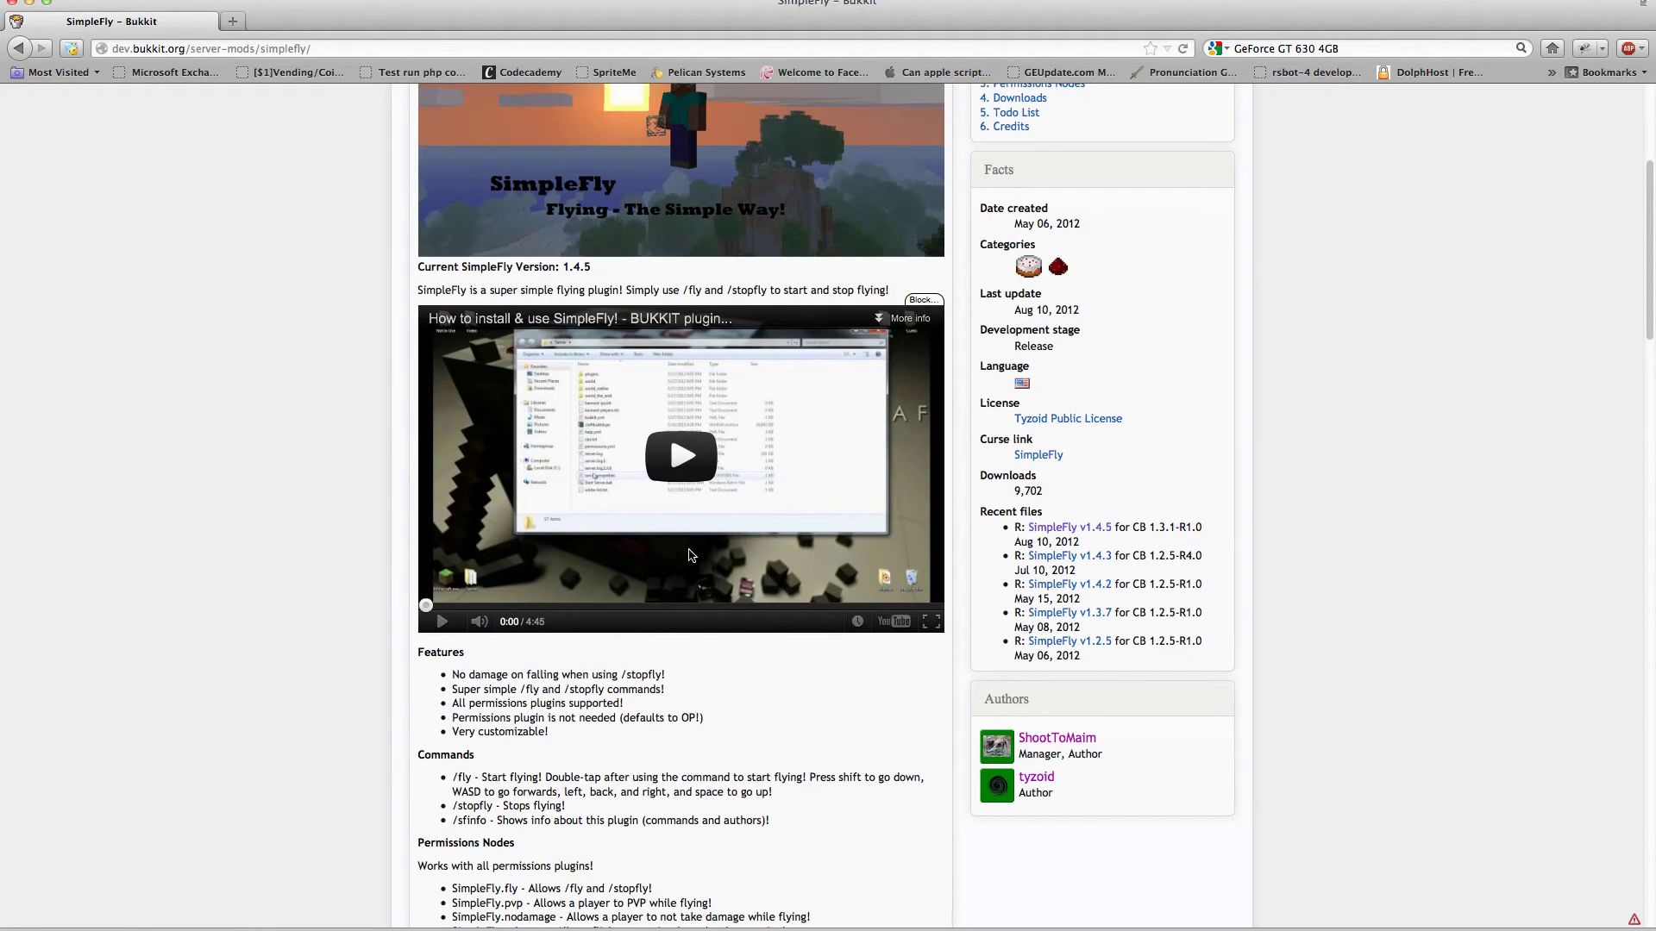
{"action": "scroll", "coordinate": [685, 231], "scroll_direction": "up", "scroll_amount": 1}
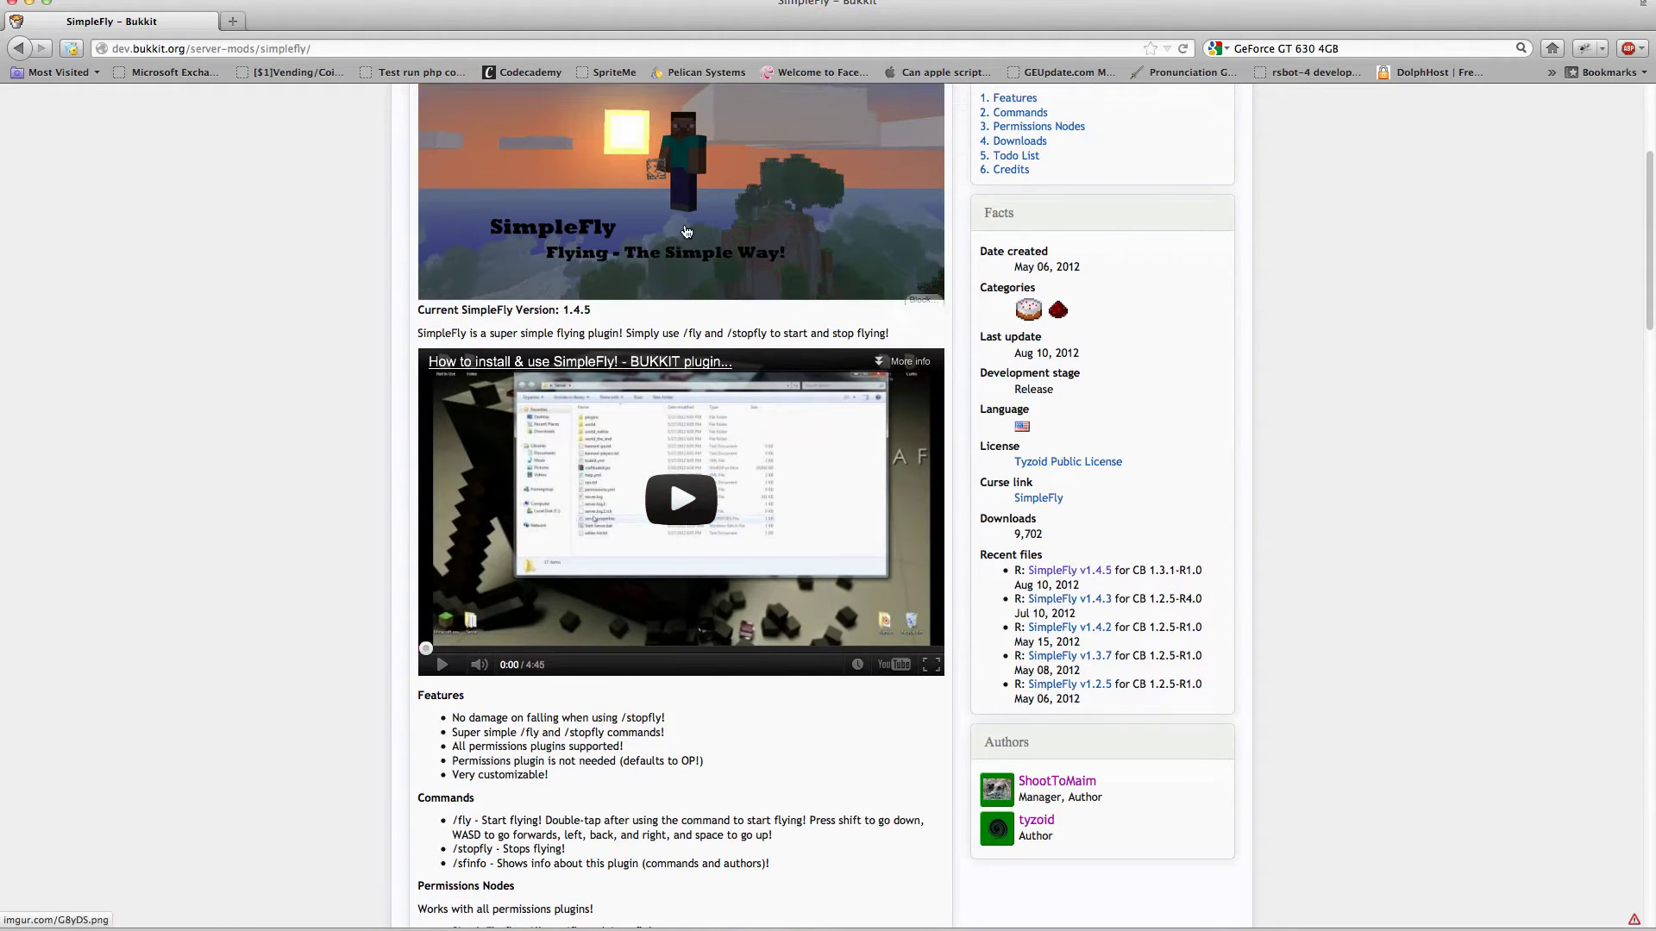
{"action": "scroll", "coordinate": [686, 232], "scroll_direction": "up", "scroll_amount": 3}
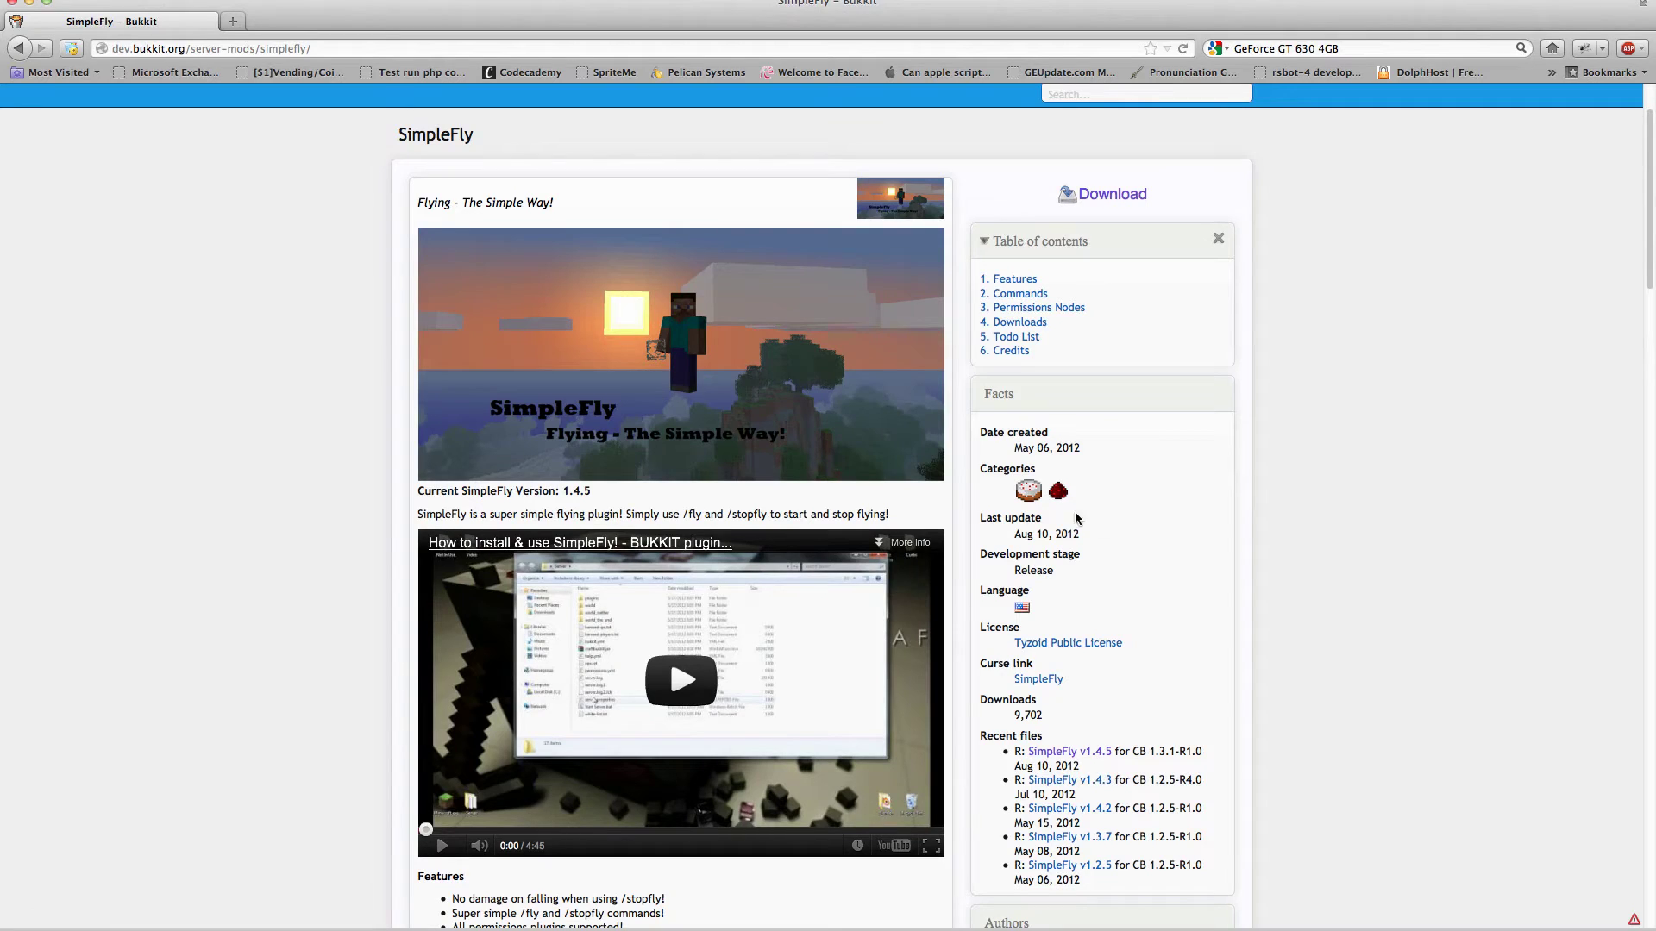
Highlight the last update date, the download count and the five SimpleFly permission node lines
{"action": "double_click", "coordinate": [1057, 529]}
{"action": "triple_click", "coordinate": [1057, 530]}
{"action": "left_click", "coordinate": [1057, 528]}
{"action": "double_click", "coordinate": [1031, 716]}
{"action": "scroll", "coordinate": [1308, 633], "scroll_direction": "down", "scroll_amount": 1}
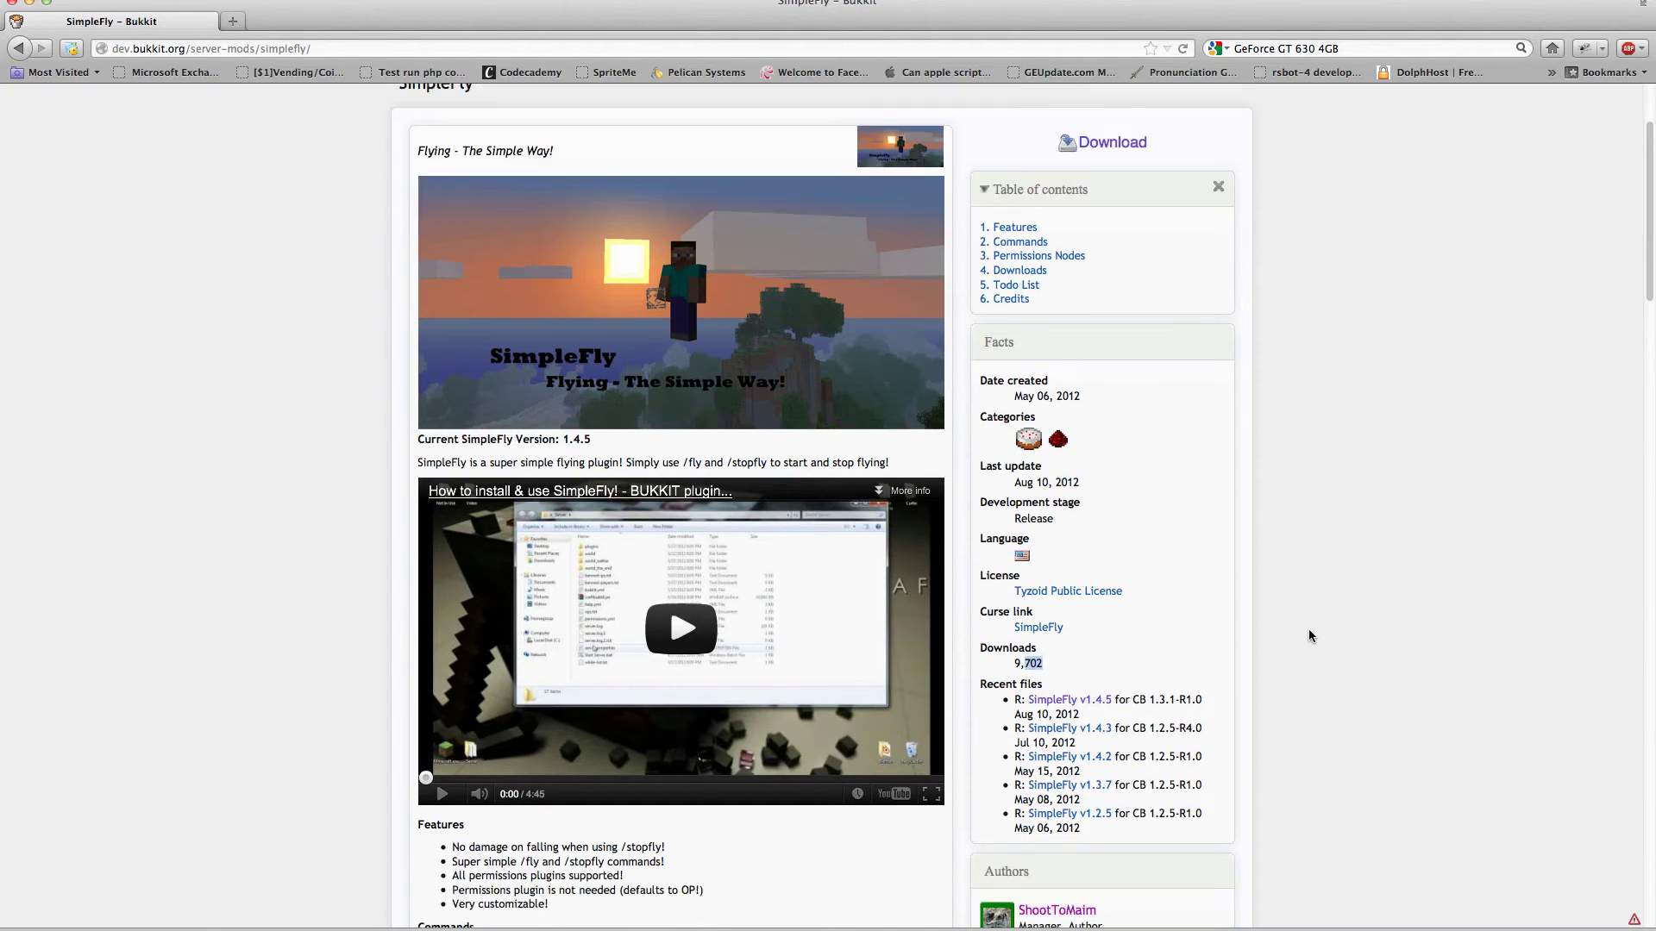
{"action": "scroll", "coordinate": [1307, 633], "scroll_direction": "down", "scroll_amount": 10}
{"action": "scroll", "coordinate": [1307, 633], "scroll_direction": "down", "scroll_amount": 2}
{"action": "scroll", "coordinate": [1308, 635], "scroll_direction": "up", "scroll_amount": 8}
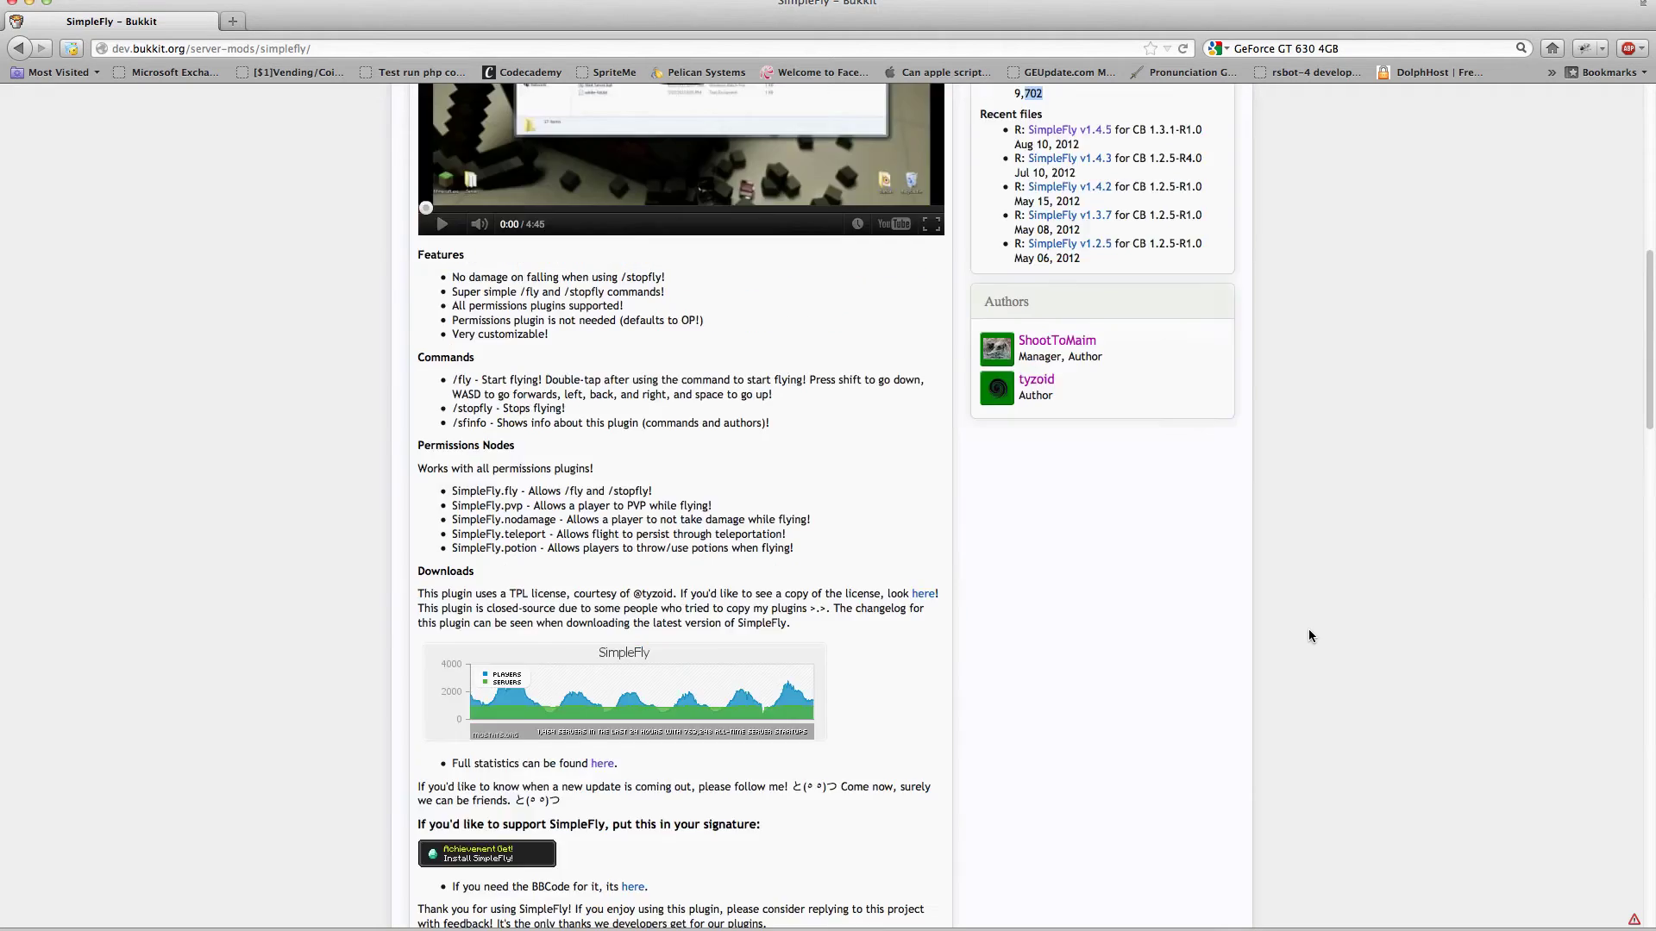
{"action": "scroll", "coordinate": [1308, 636], "scroll_direction": "up", "scroll_amount": 5}
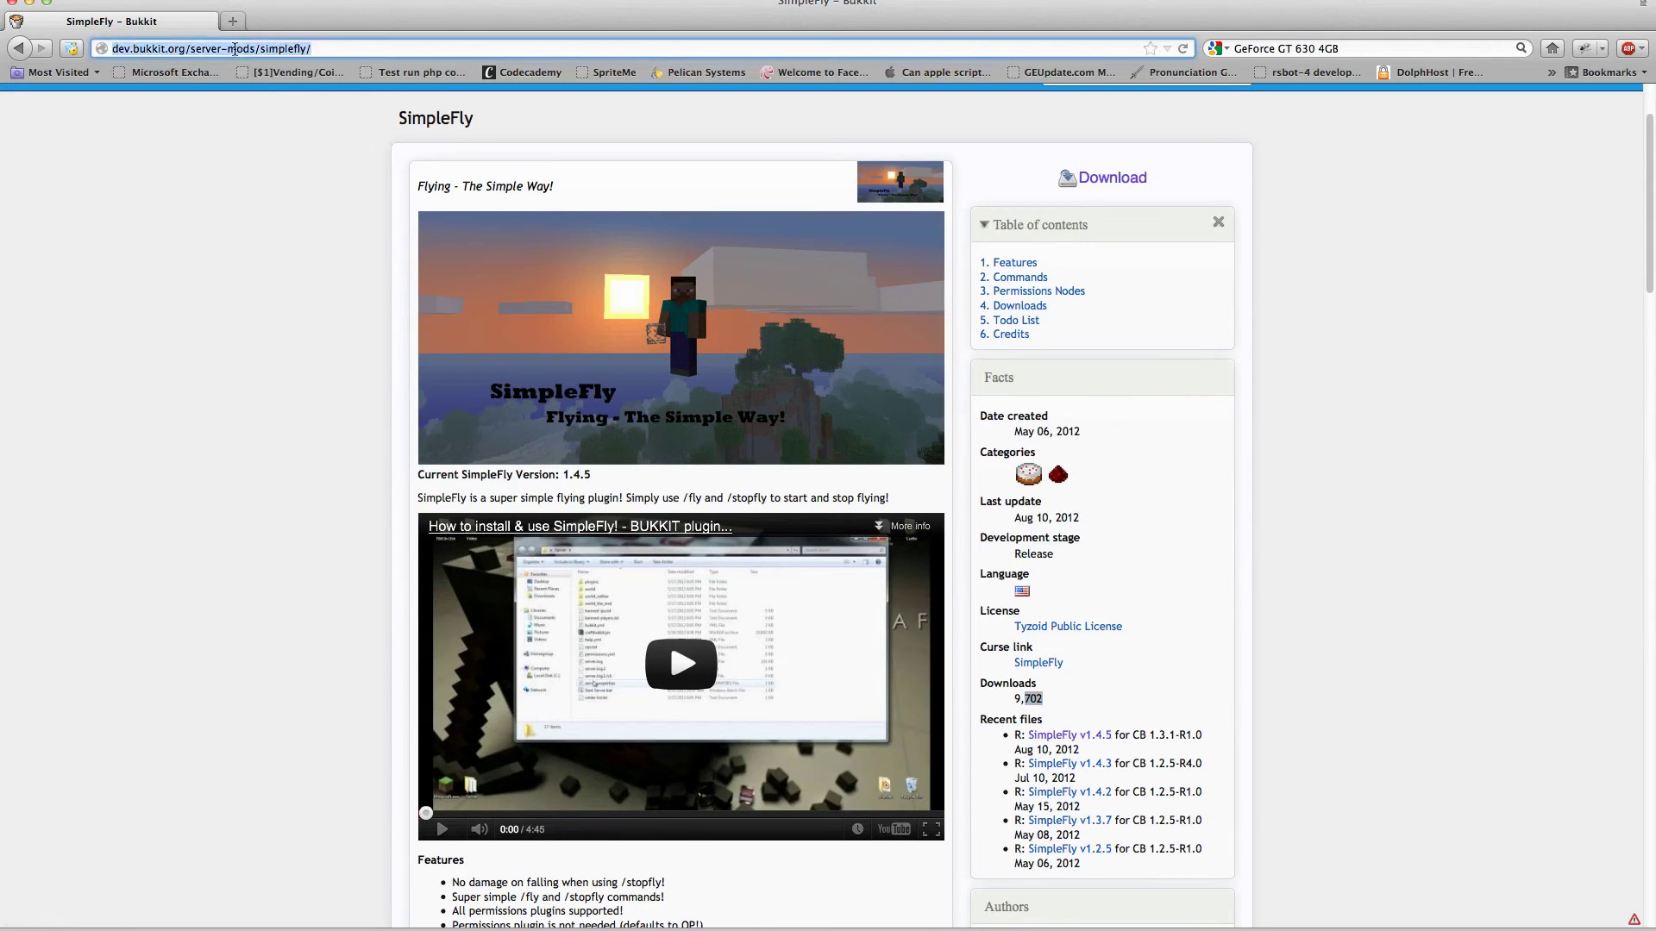
{"action": "left_click", "coordinate": [237, 555]}
{"action": "scroll", "coordinate": [236, 555], "scroll_direction": "down", "scroll_amount": 1}
{"action": "scroll", "coordinate": [237, 556], "scroll_direction": "down", "scroll_amount": 10}
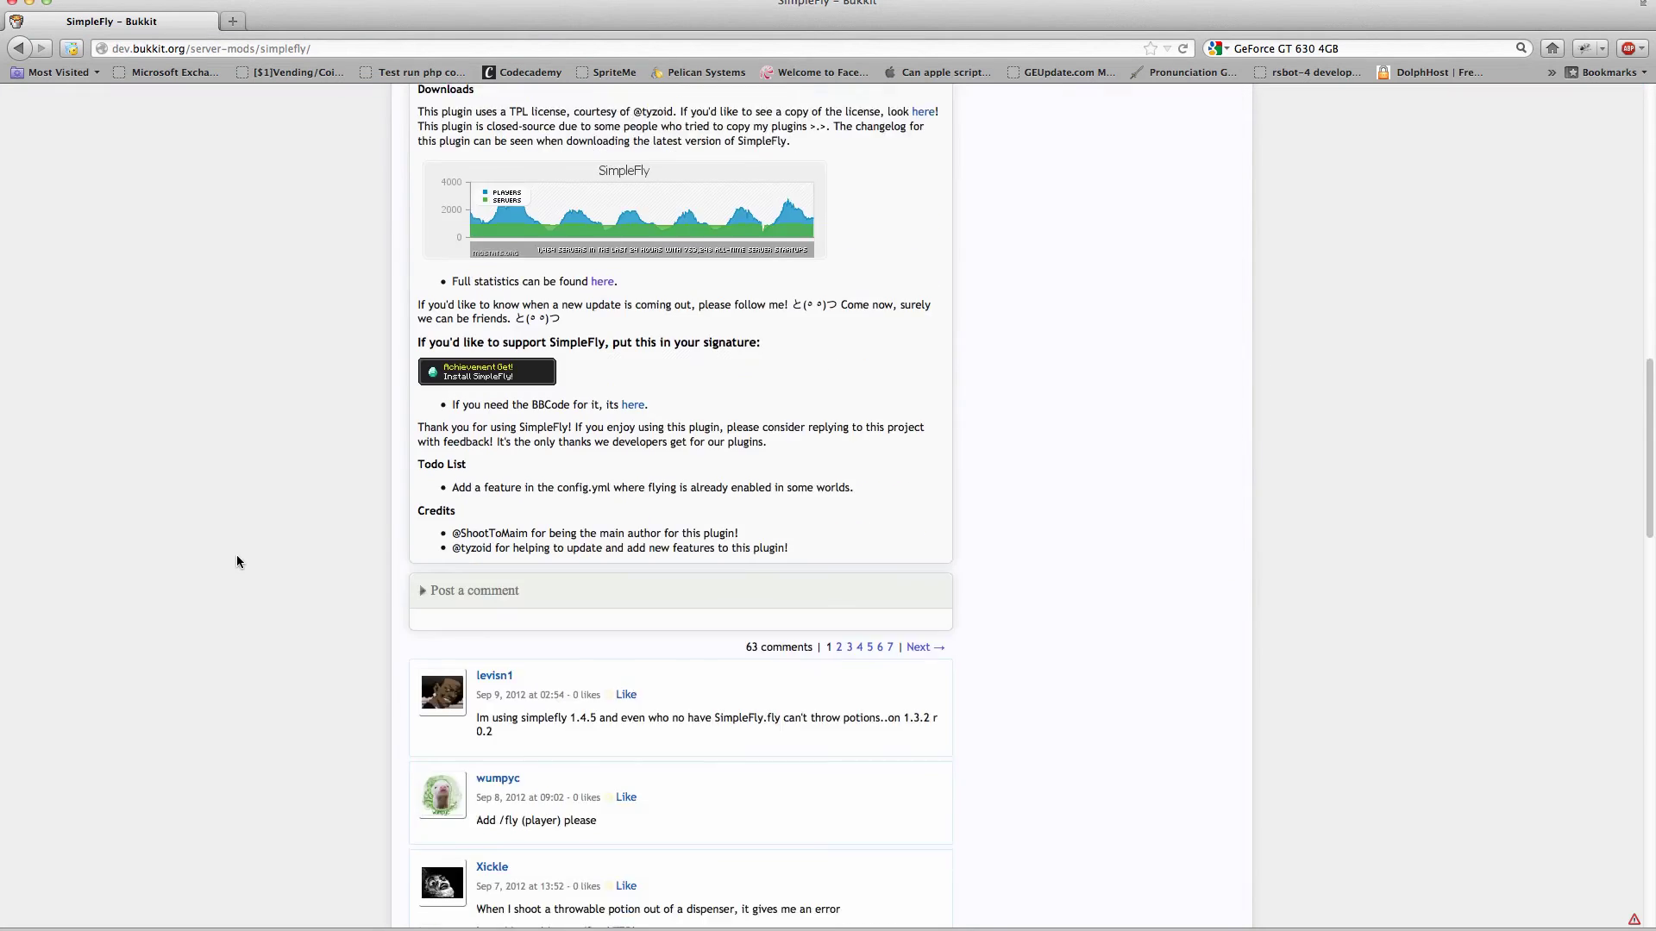
{"action": "scroll", "coordinate": [237, 557], "scroll_direction": "down", "scroll_amount": 3}
{"action": "scroll", "coordinate": [237, 556], "scroll_direction": "up", "scroll_amount": 4}
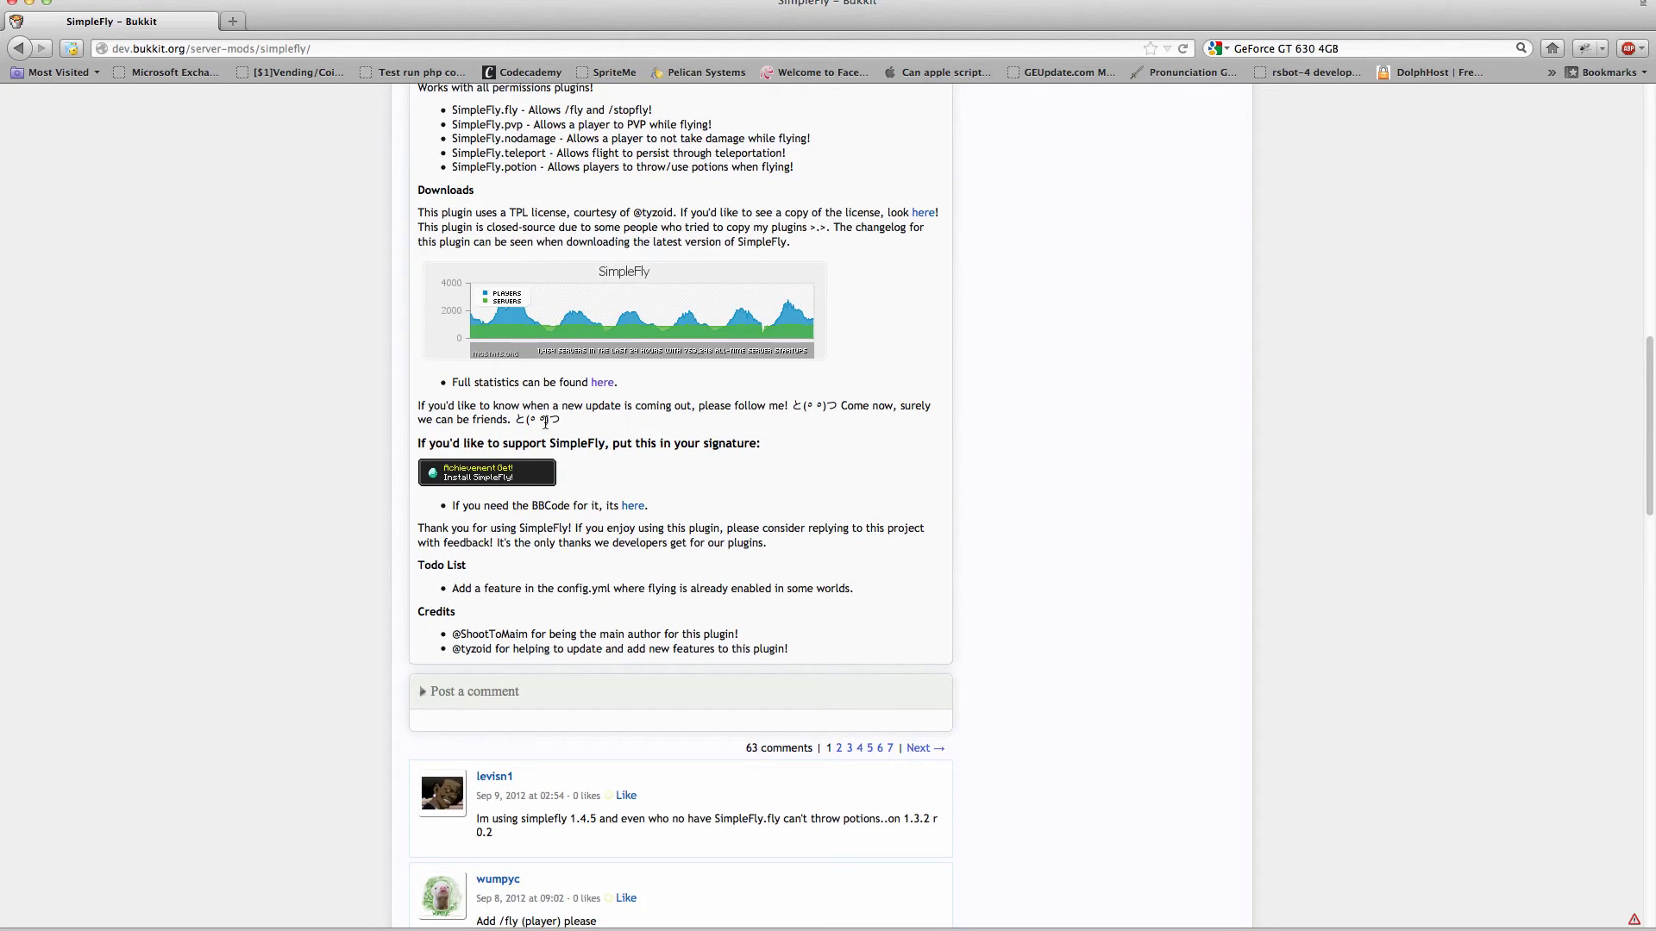
{"action": "scroll", "coordinate": [535, 555], "scroll_direction": "up", "scroll_amount": 5}
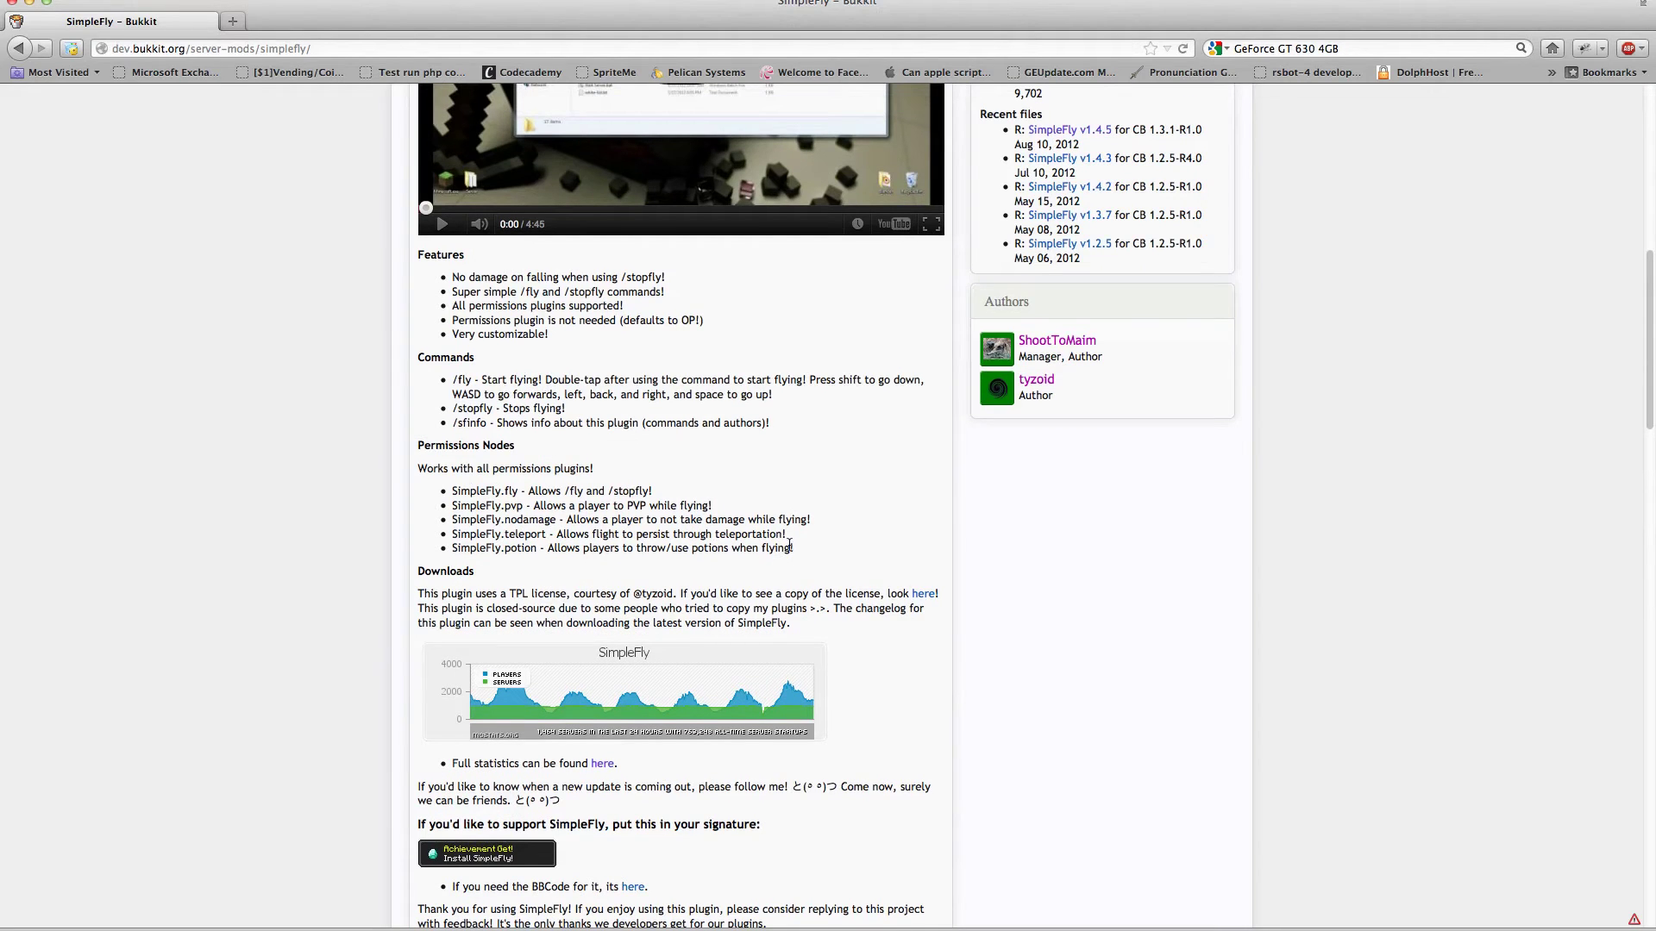
{"action": "left_click_drag", "start_coordinate": [795, 554], "coordinate": [451, 490]}
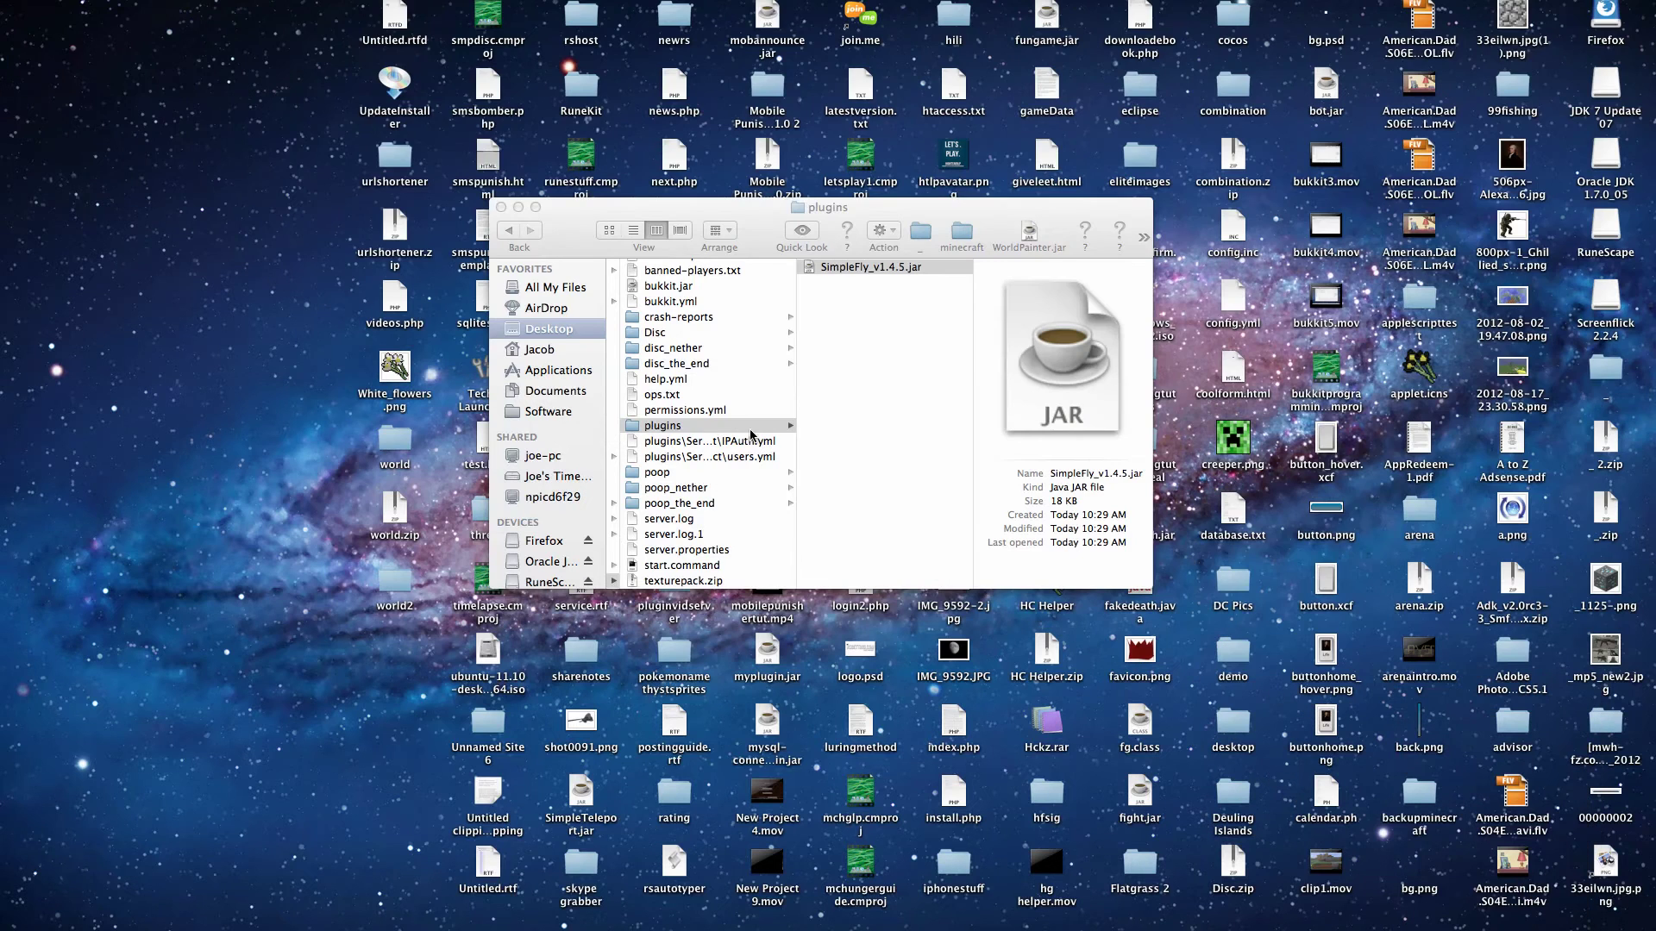
Launch the Bukkit server from start.command and log in to the Minecraft launcher
{"action": "double_click", "coordinate": [664, 567]}
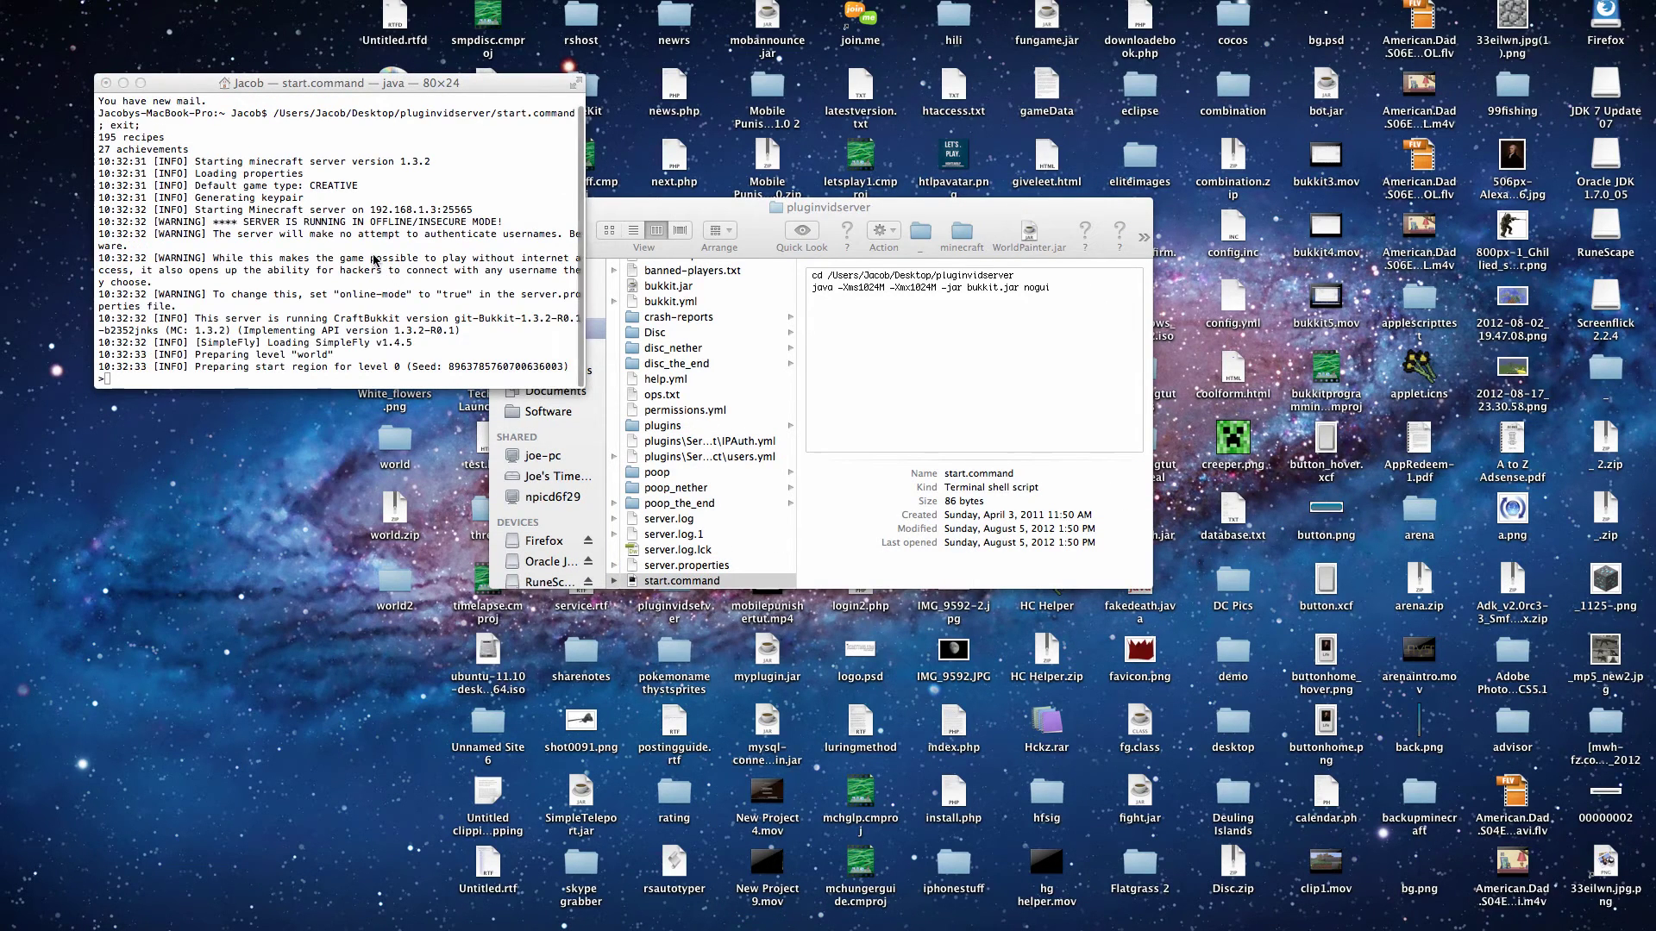
{"action": "left_click", "coordinate": [1108, 646]}
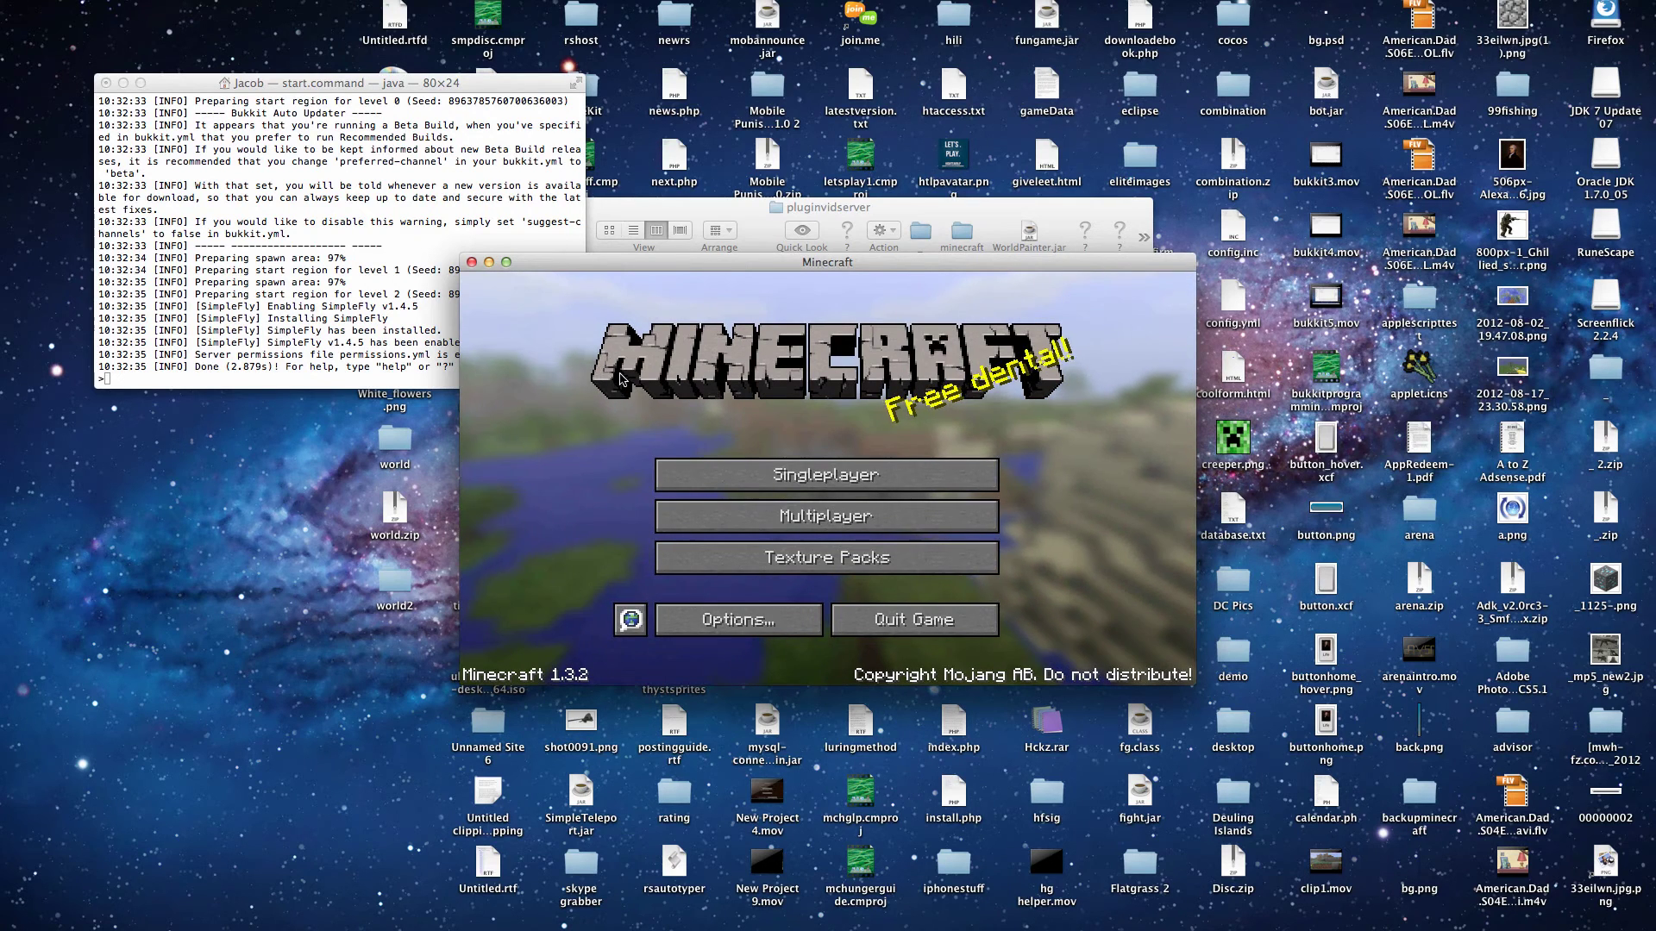
Join the LocalHost server from the Multiplayer server list
{"action": "left_click", "coordinate": [770, 518]}
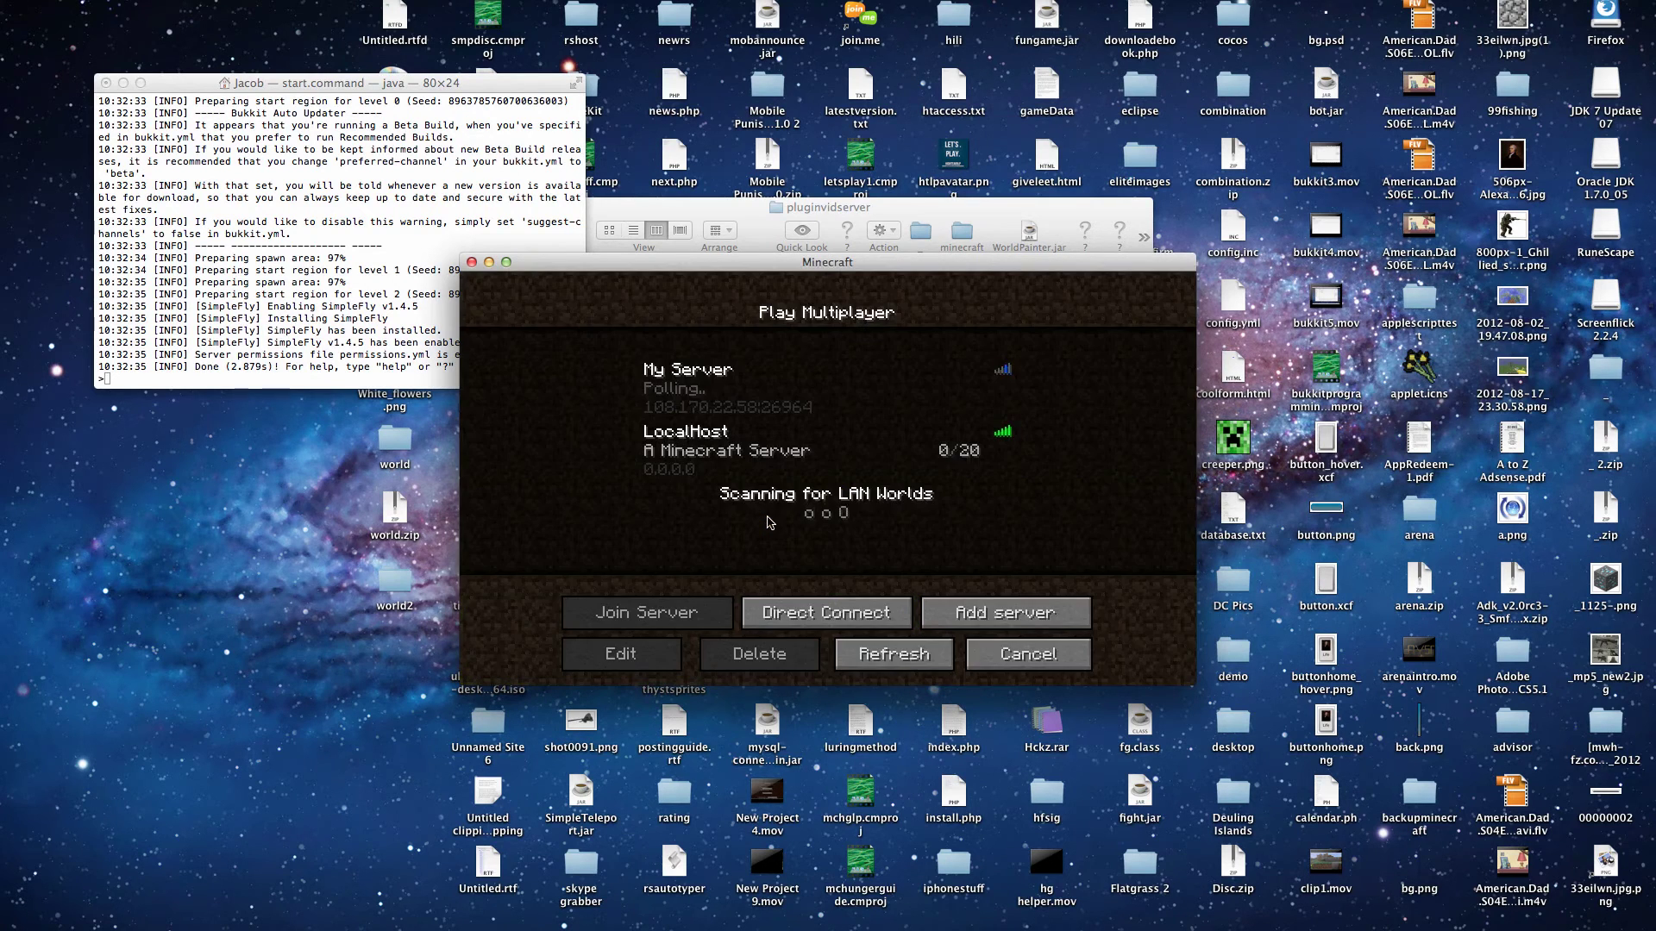
{"action": "double_click", "coordinate": [780, 453]}
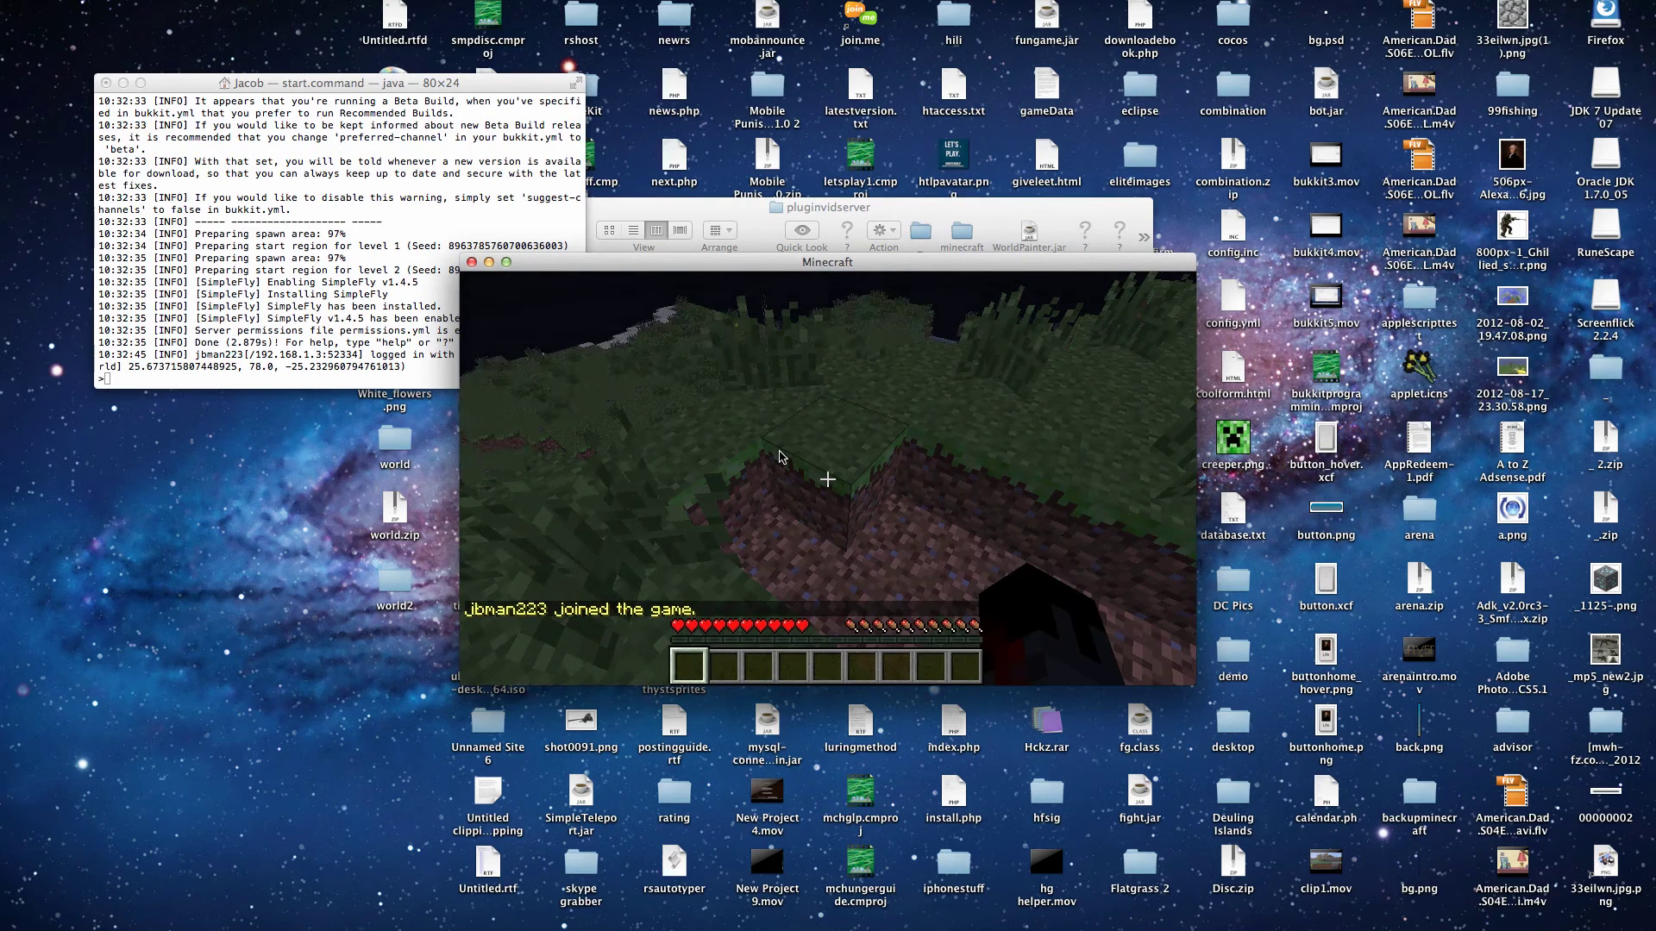
{"action": "type", "text": "/fly"}
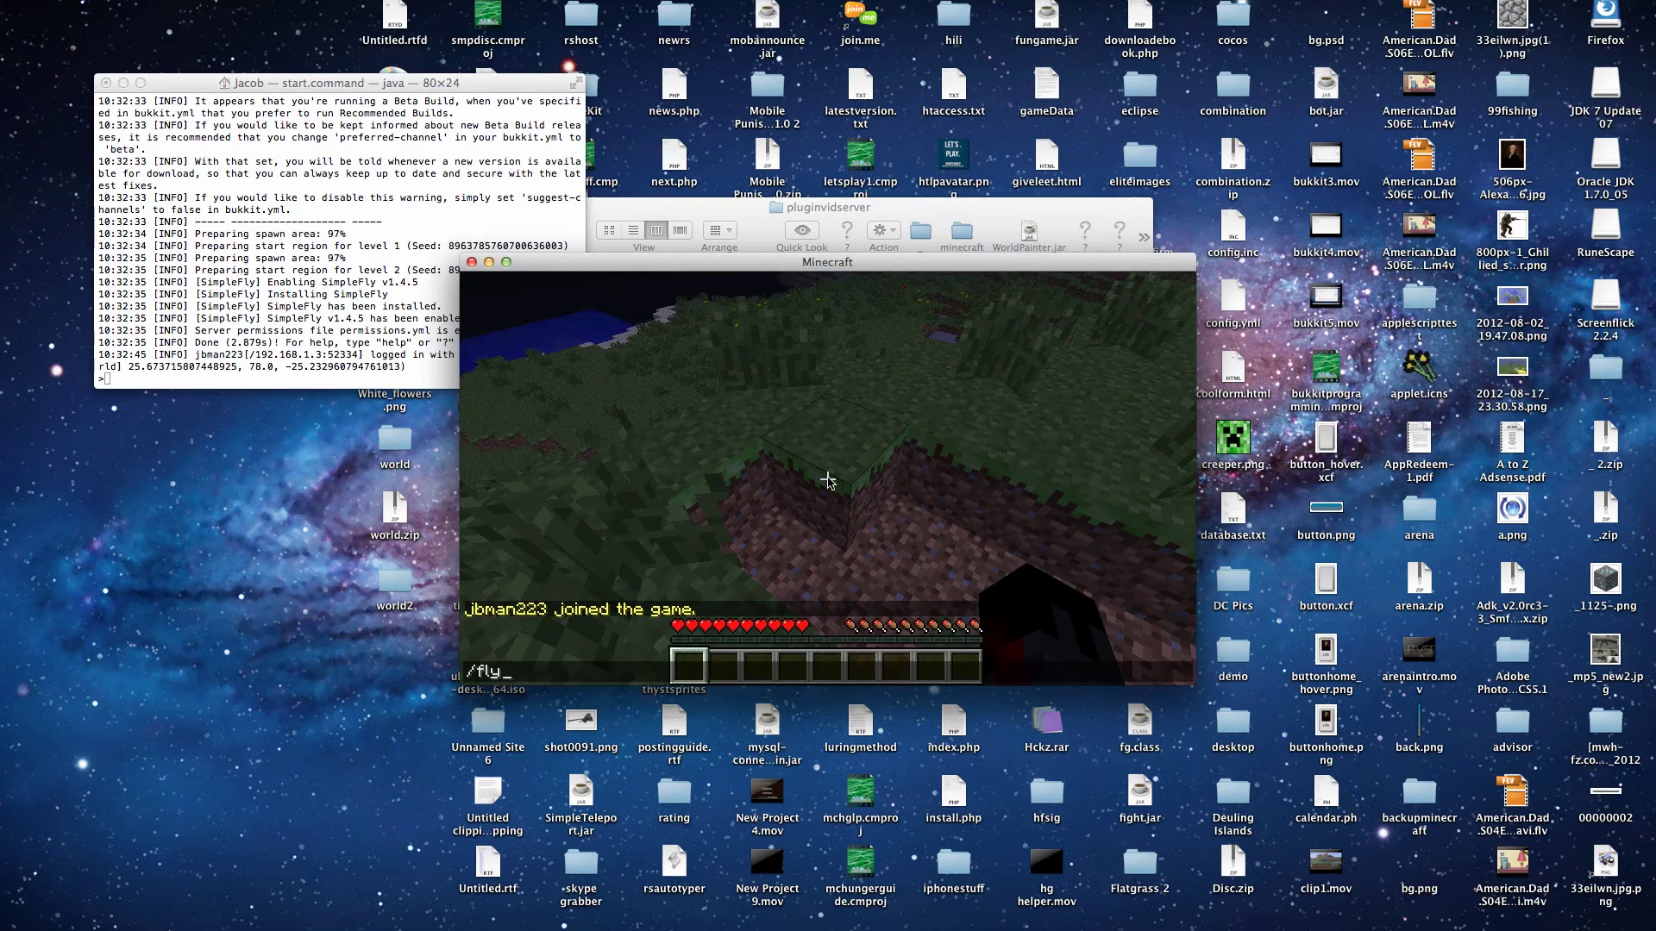
Enable flying with /fly, then rise over the trees and fly toward the water
{"action": "key", "text": "Return"}
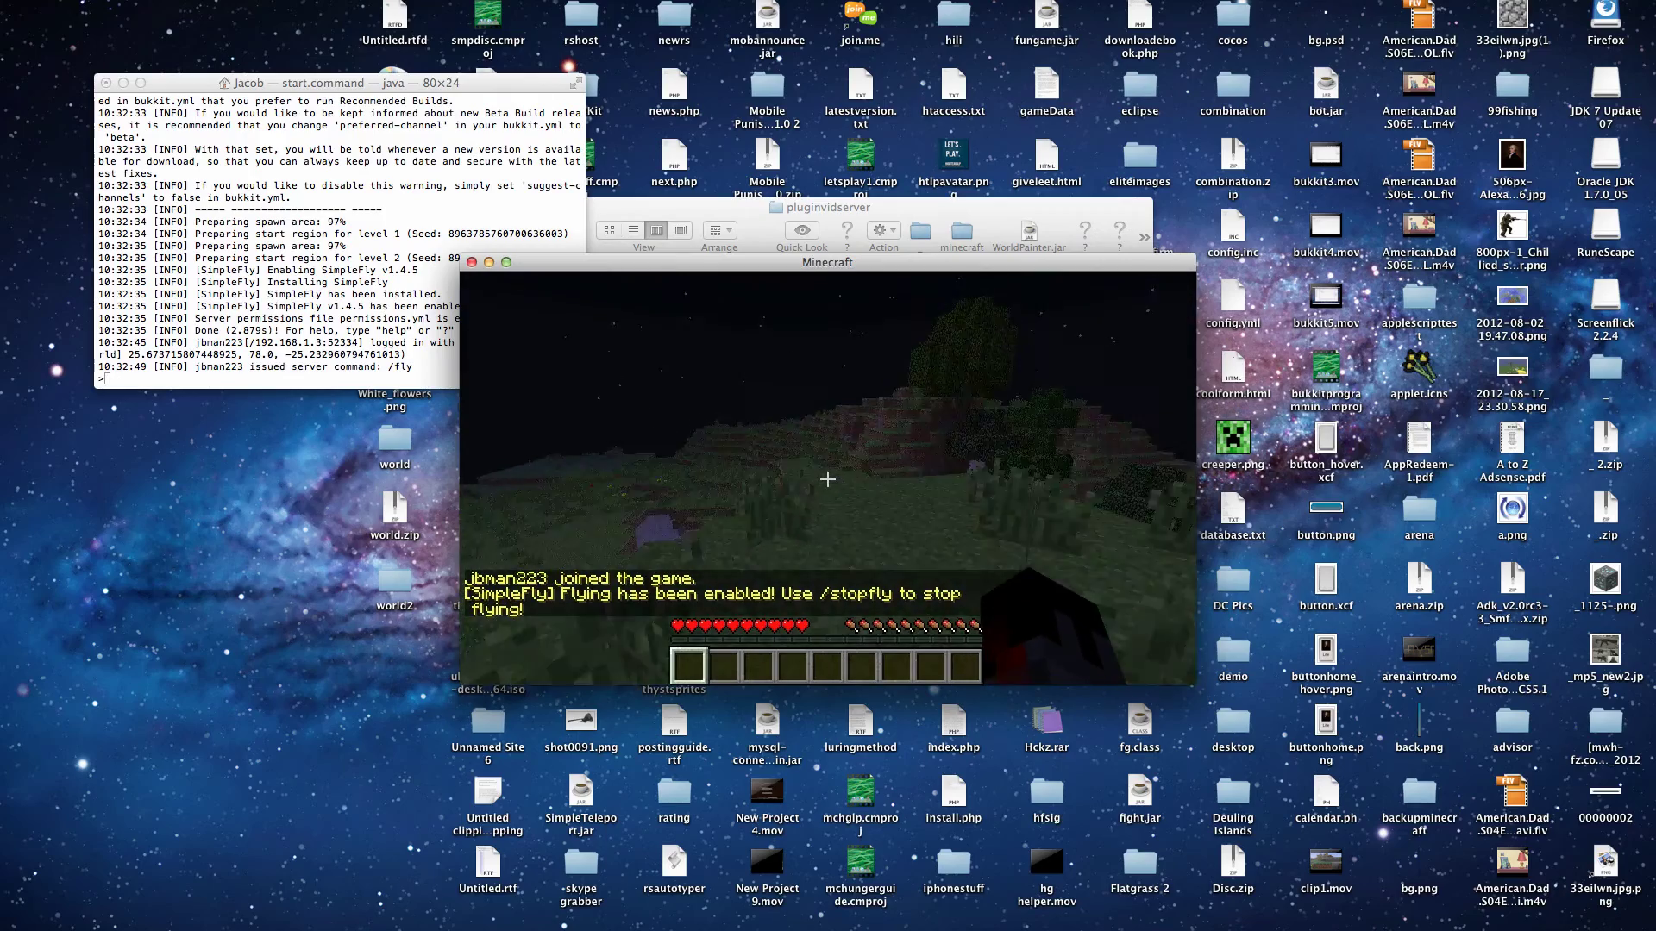
{"action": "key", "text": "space"}
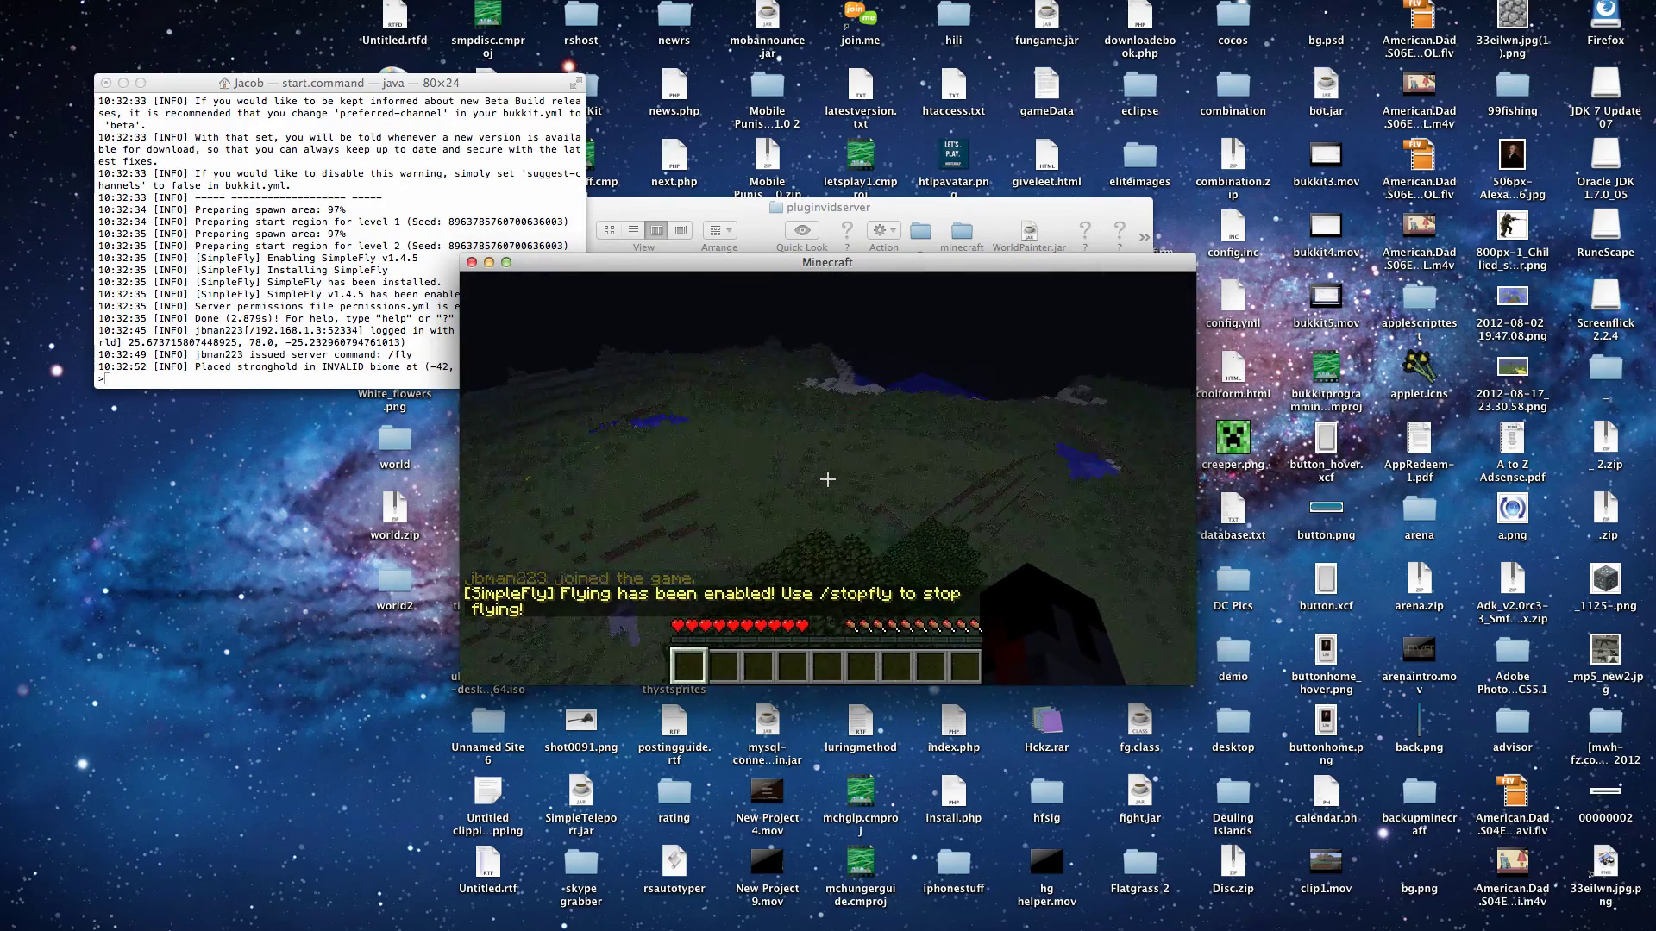
{"action": "key", "text": "w"}
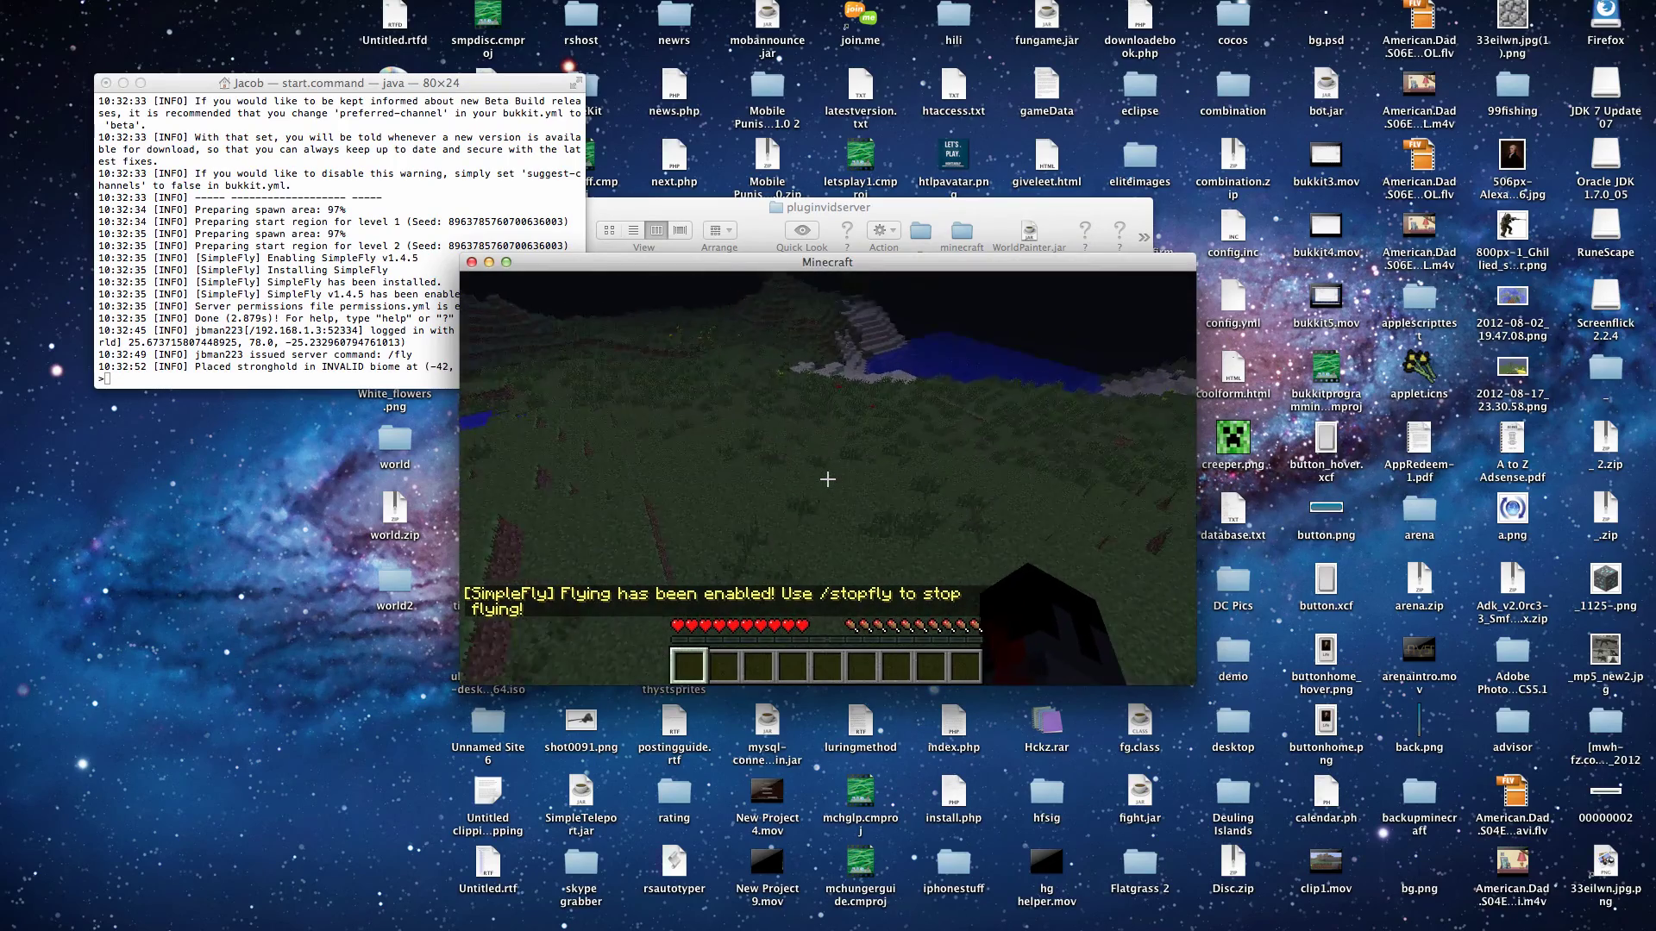
{"action": "key", "text": "space"}
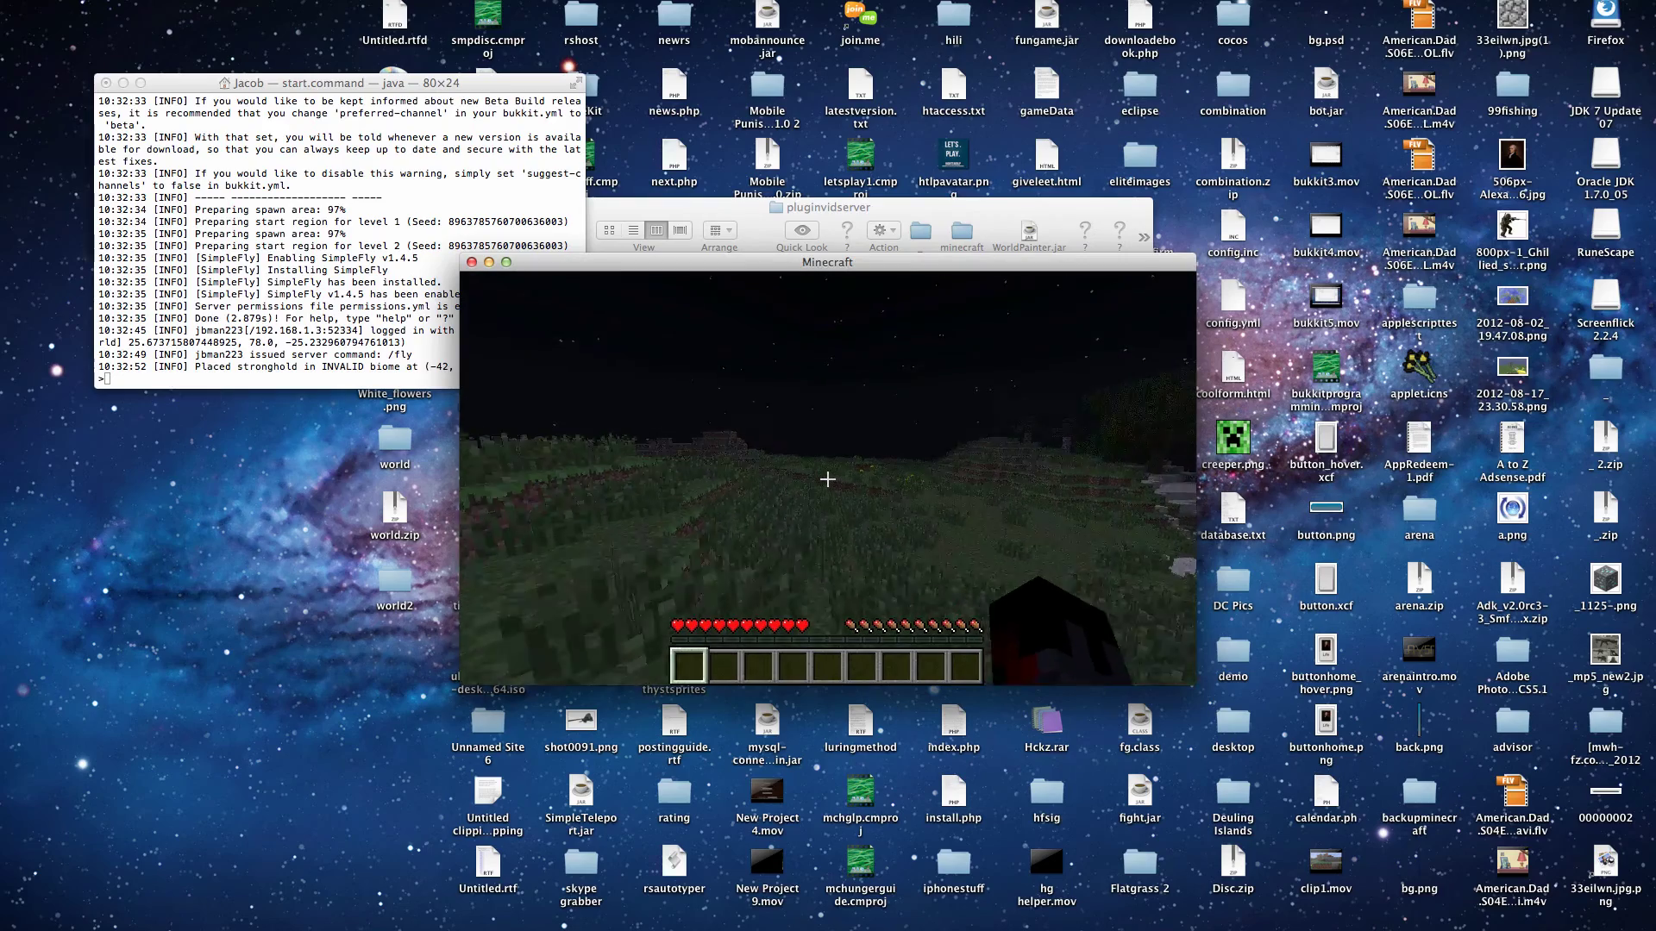
Fly higher over the shoreline and beach, on past the trees toward the grassland
{"action": "key", "text": "space"}
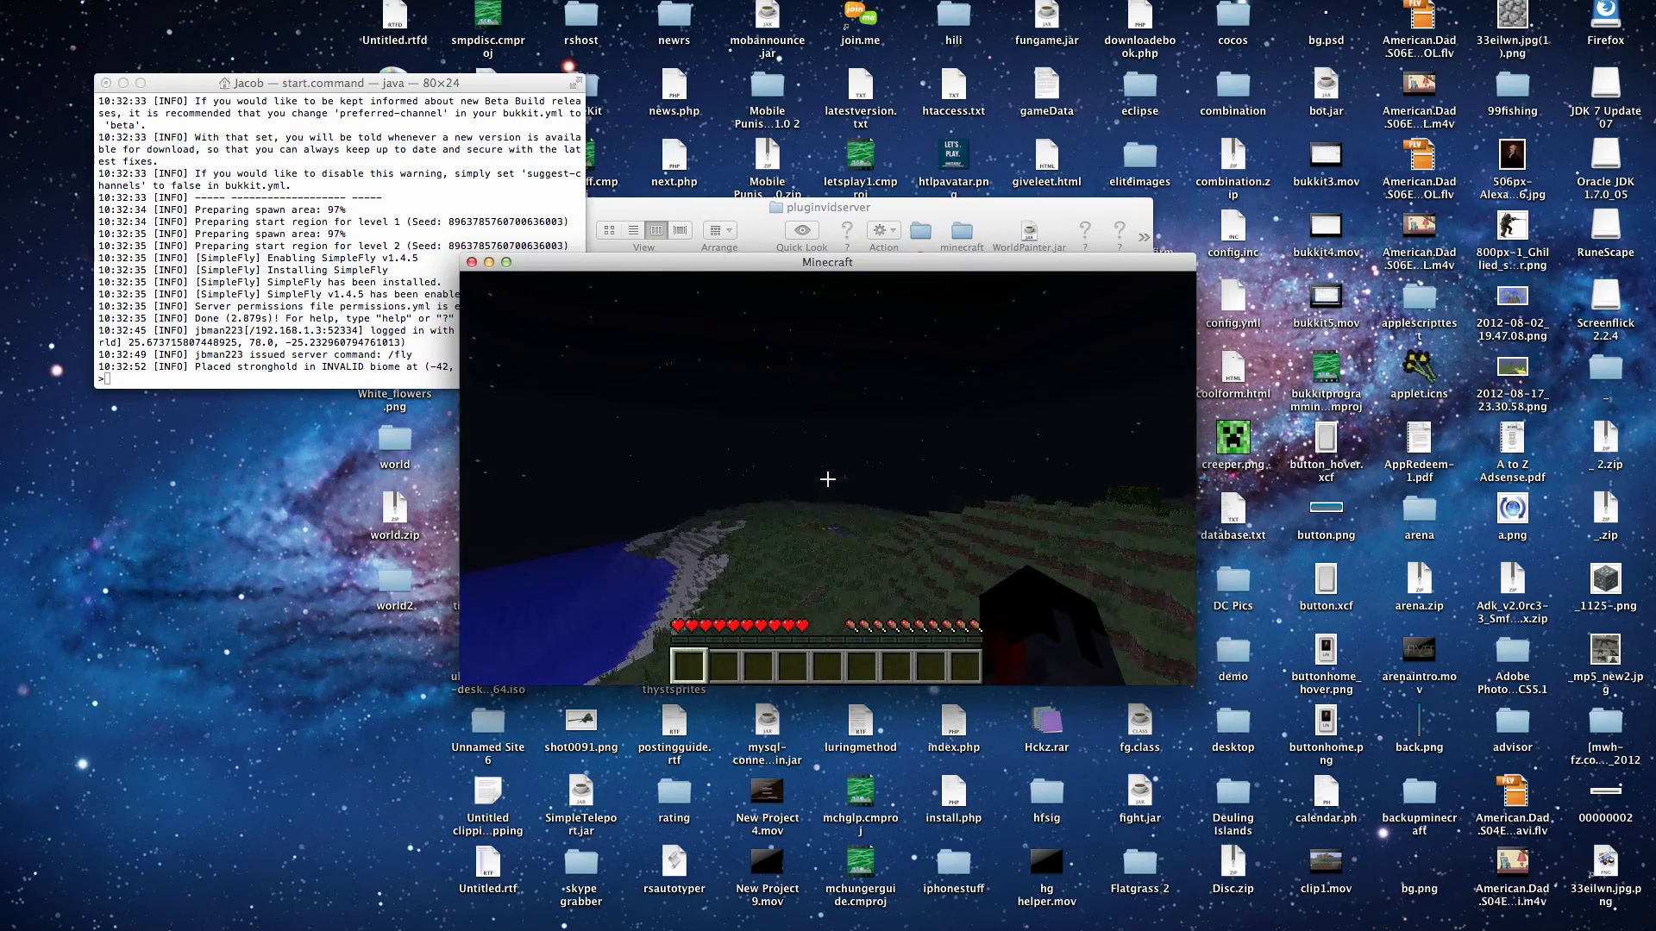
{"action": "key", "text": "w"}
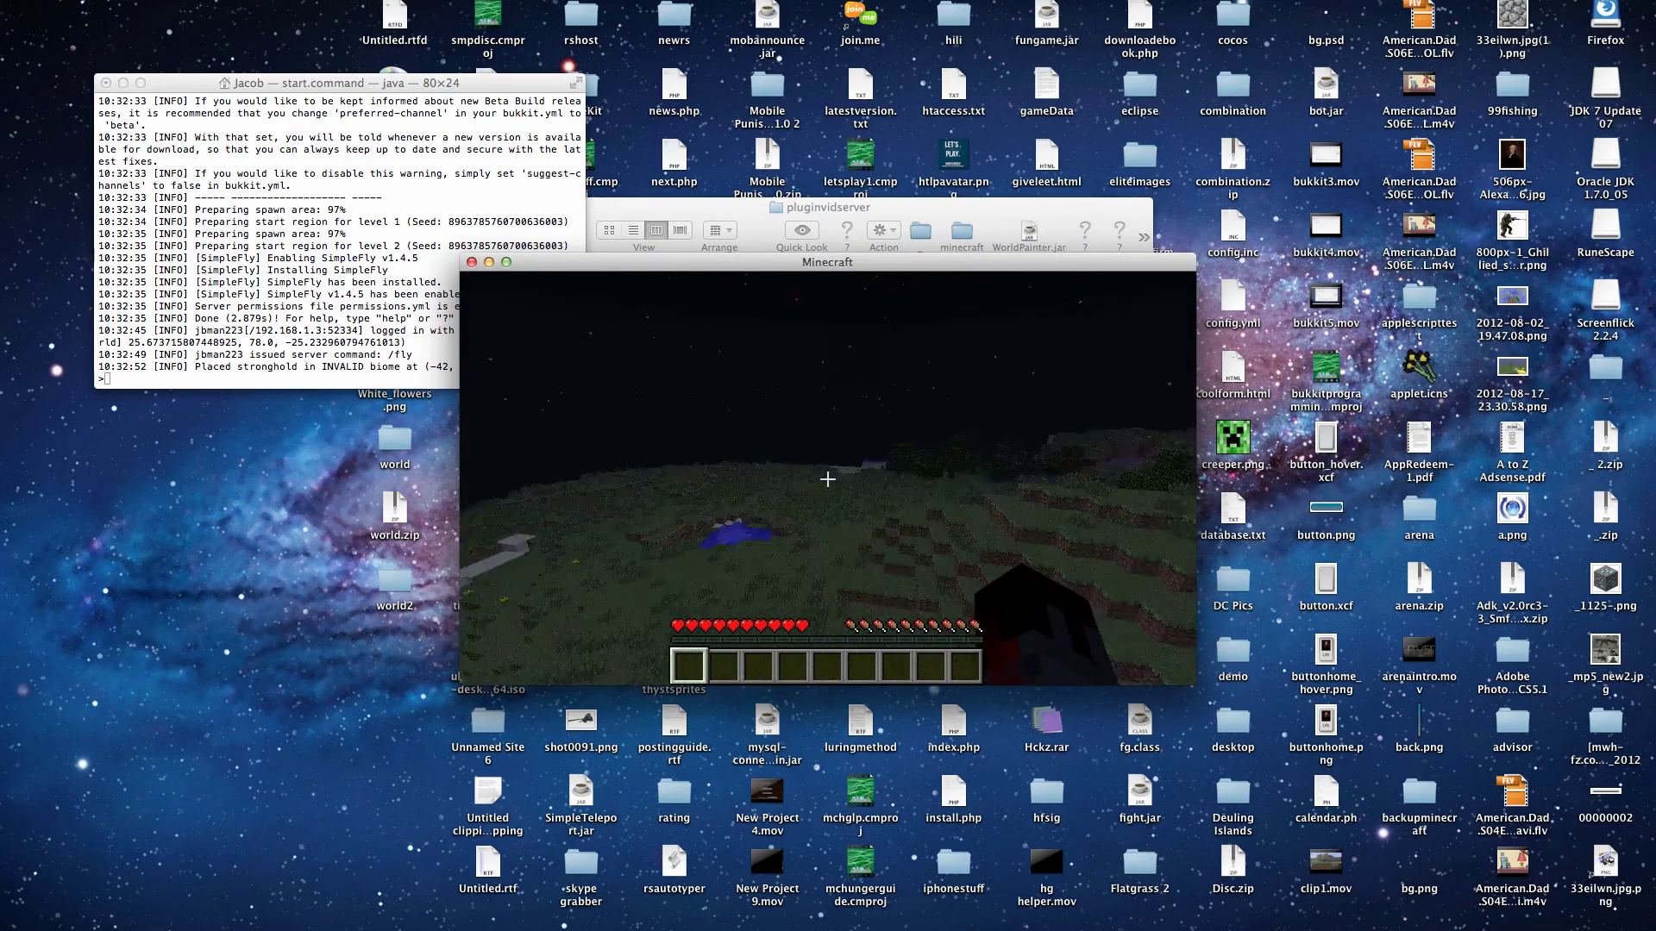
{"action": "key", "text": "space"}
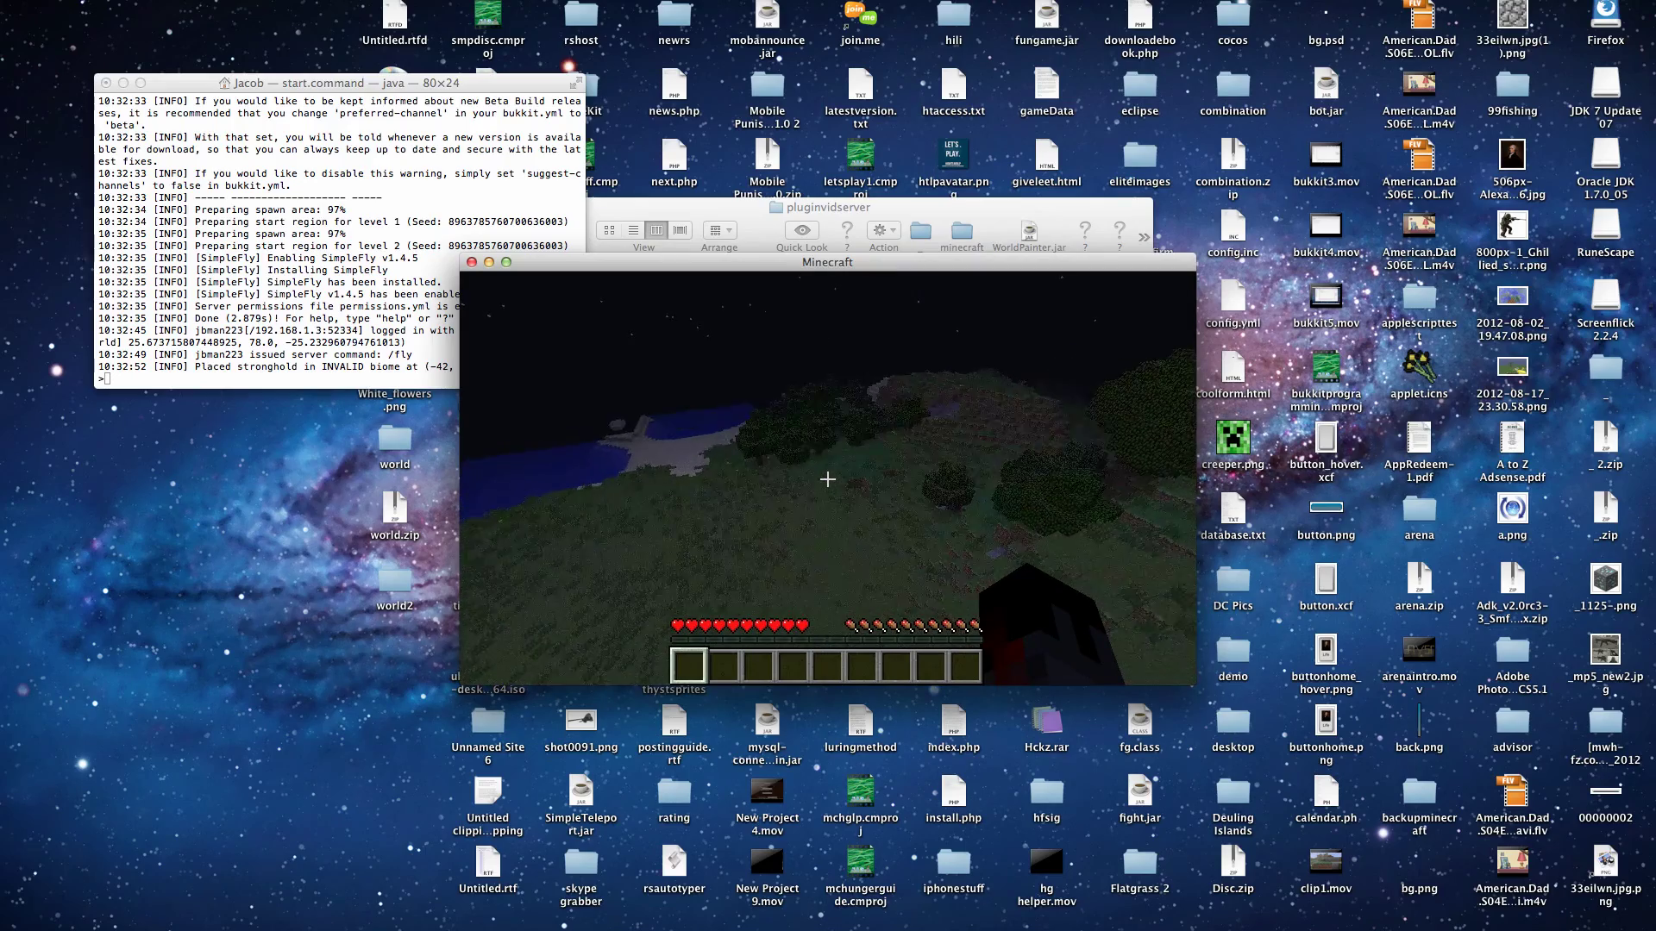
{"action": "key", "text": "space"}
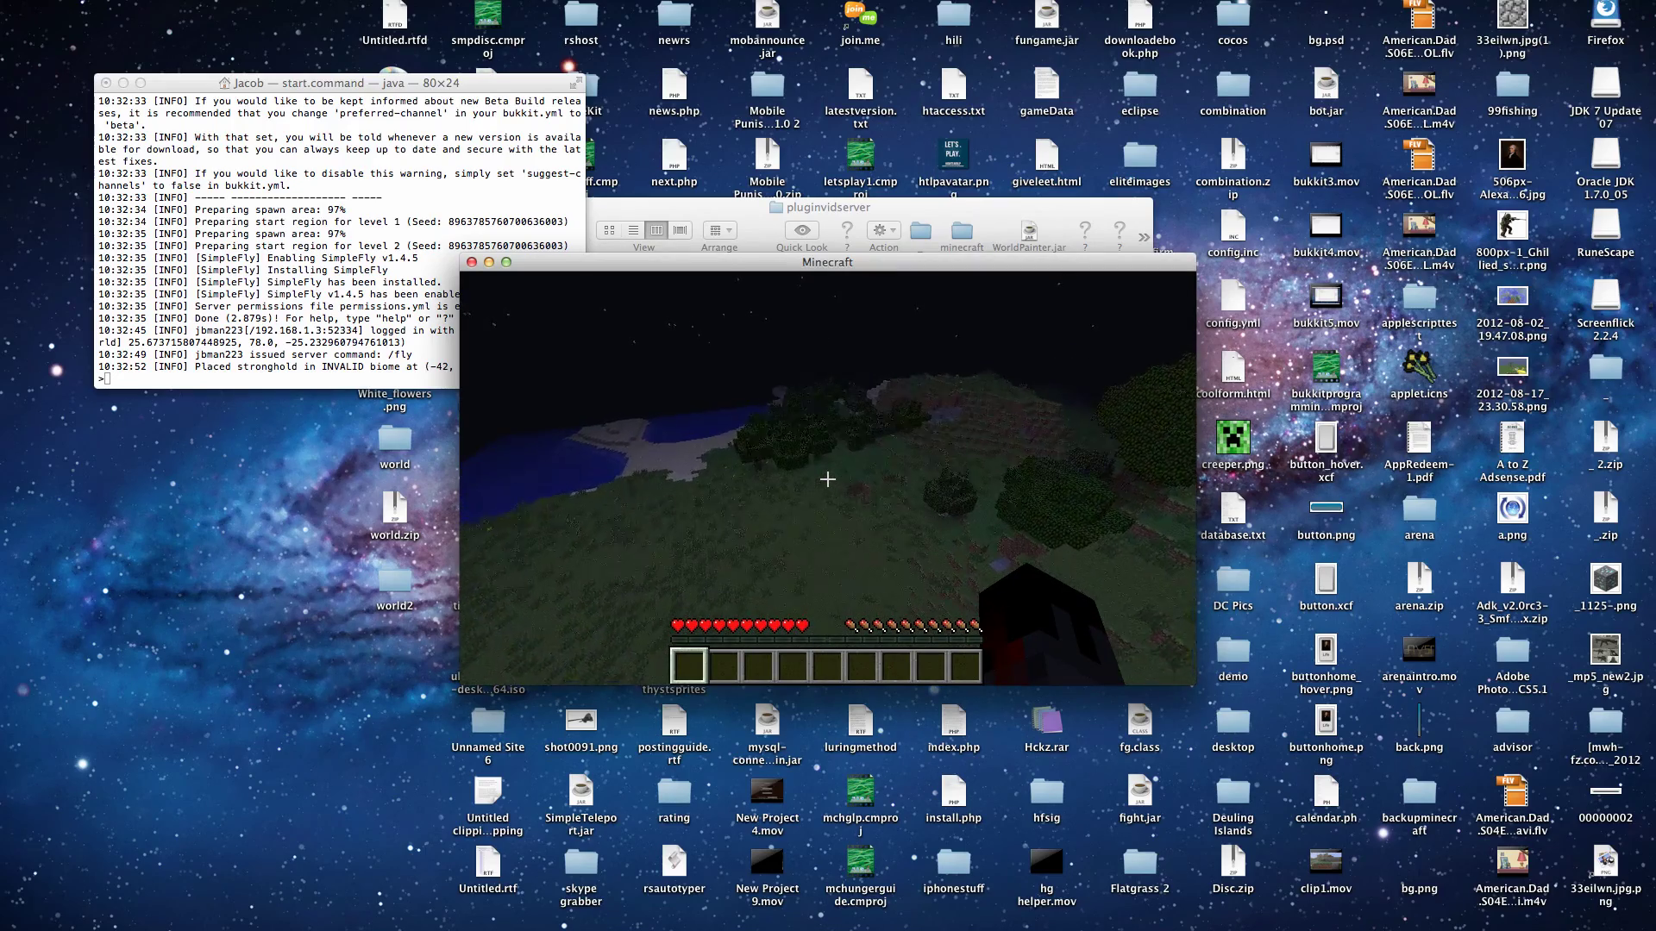
{"action": "key", "text": "w"}
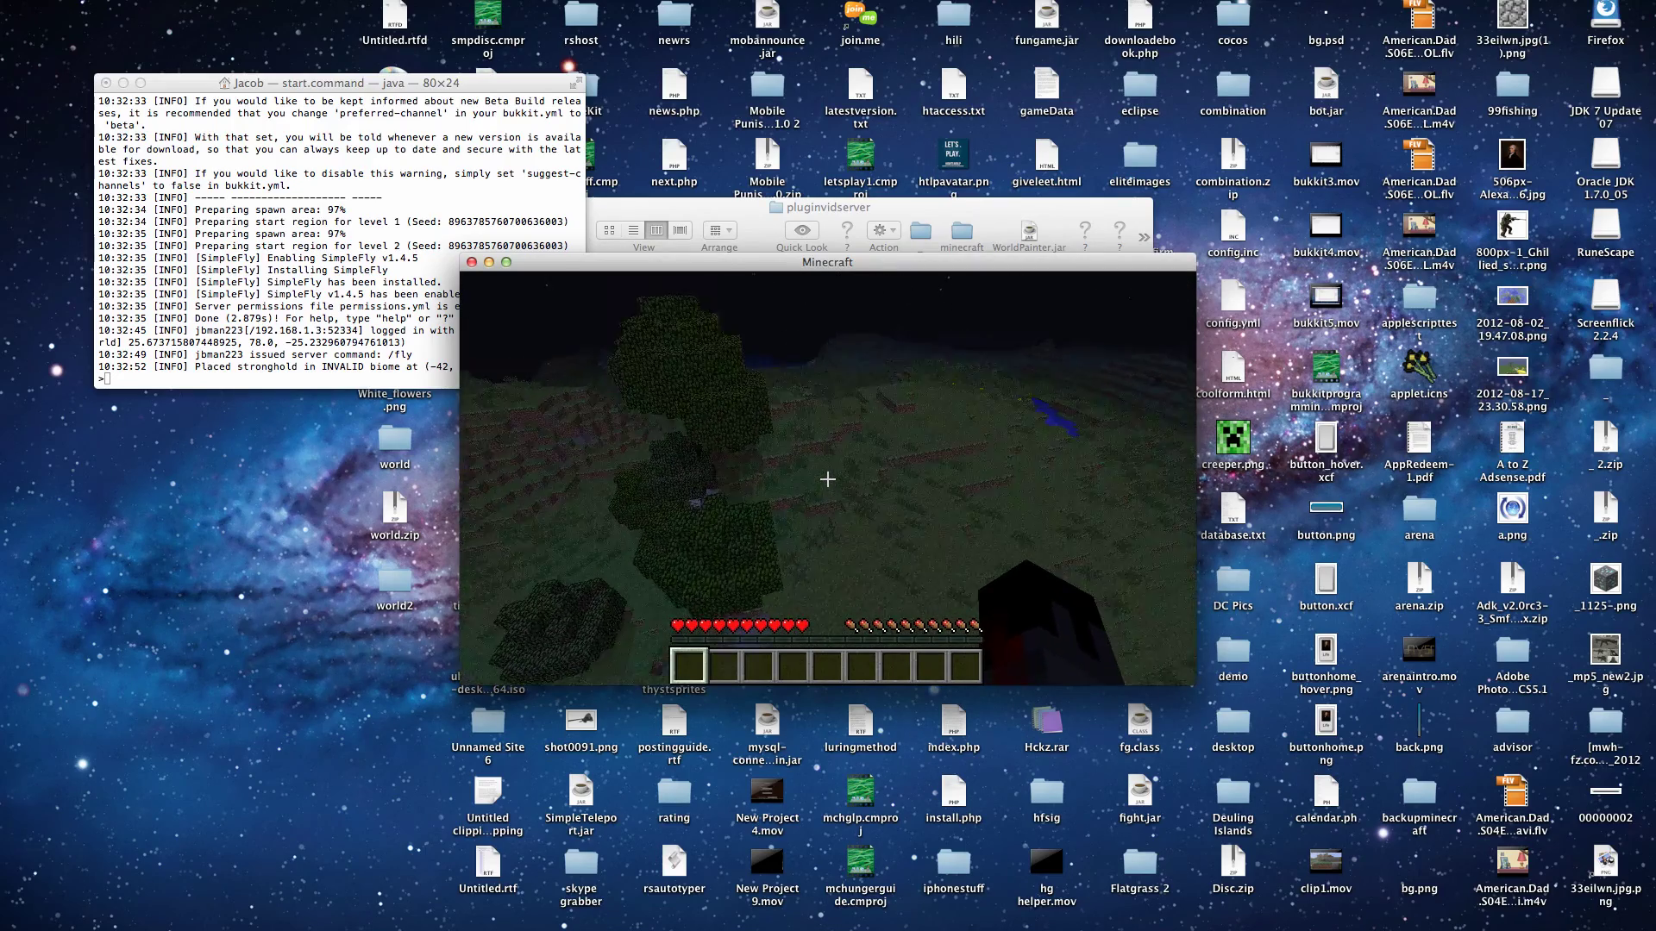
{"action": "key", "text": "w"}
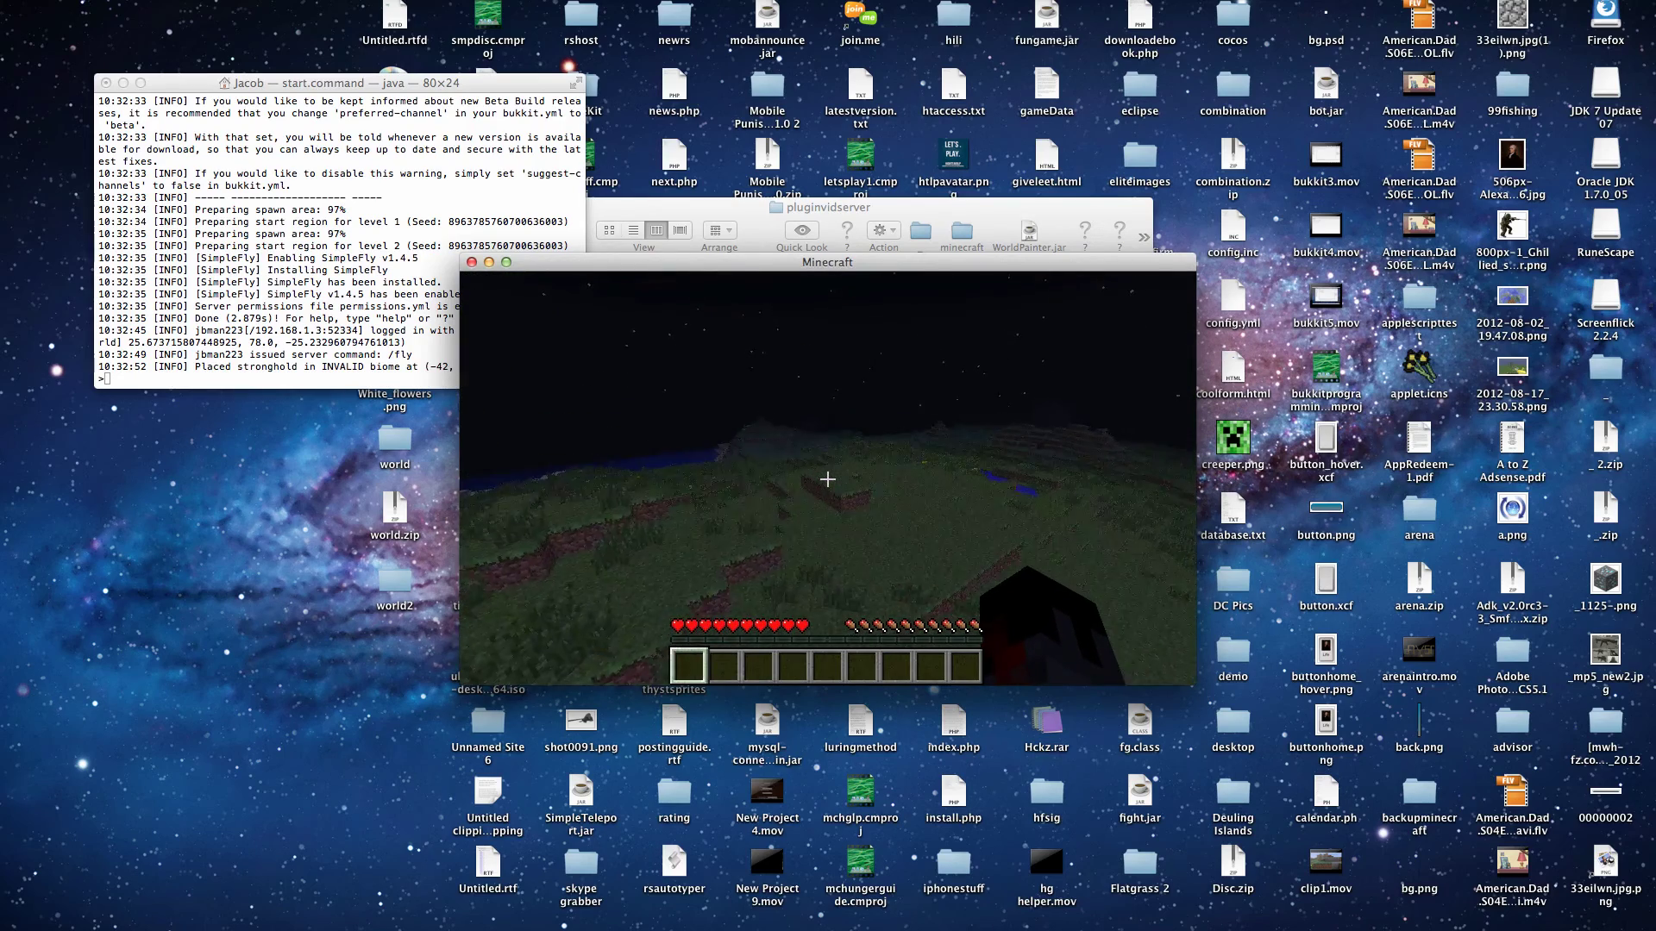
{"action": "key", "text": "t"}
{"action": "type", "text": "/stopf"}
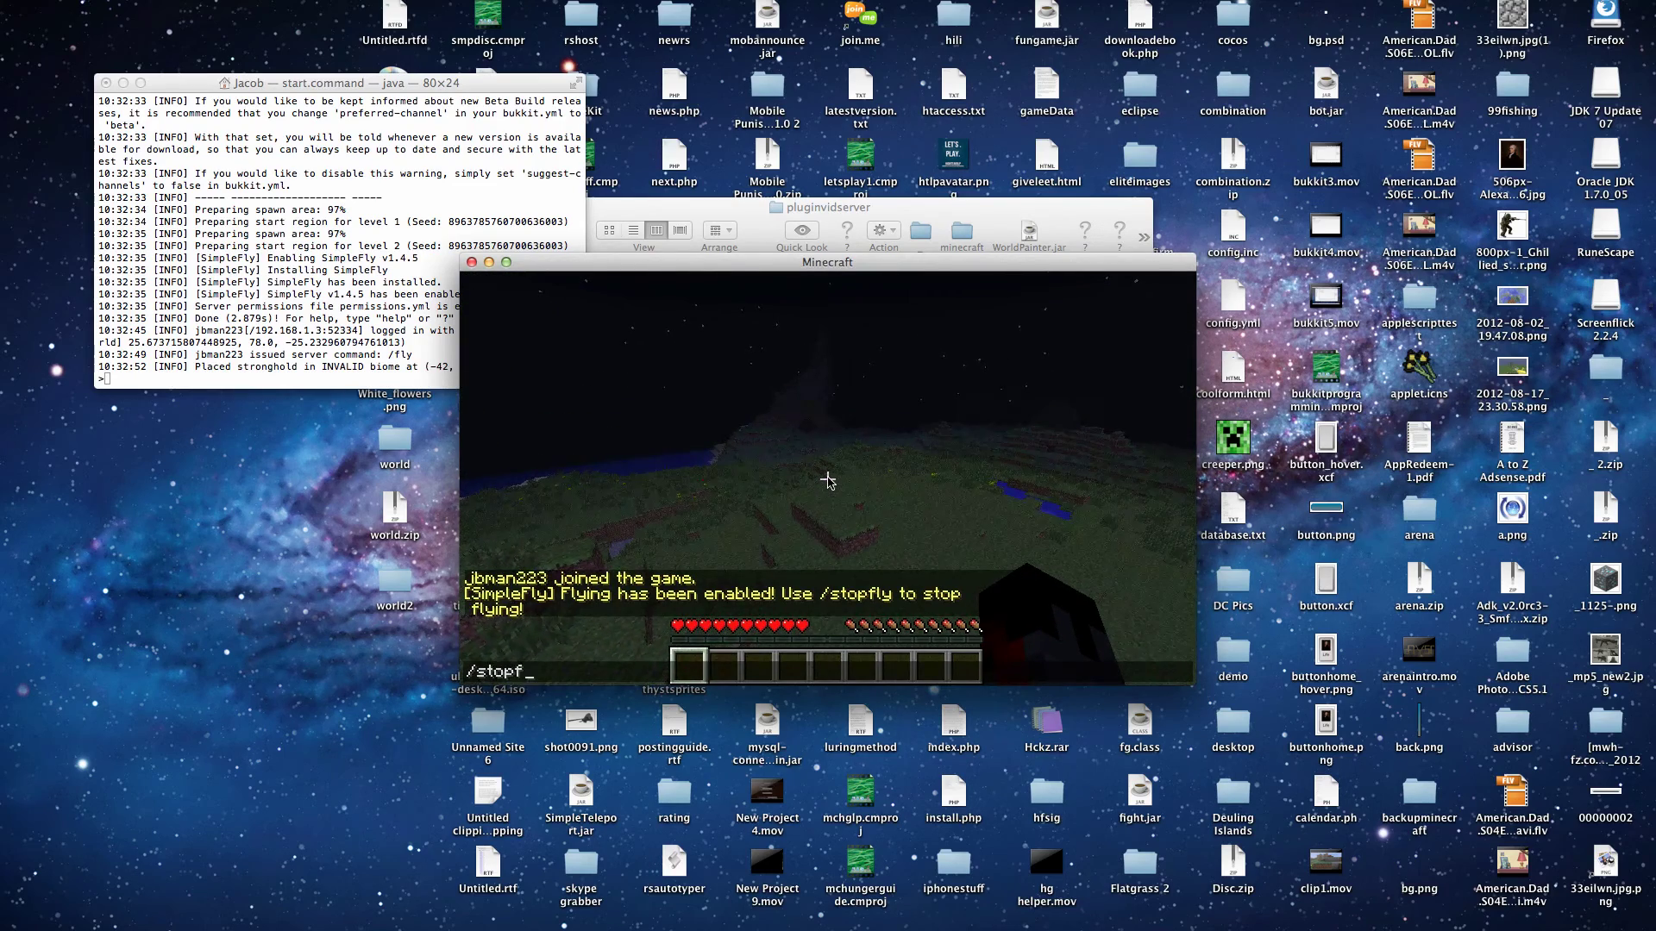
{"action": "type", "text": "ly"}
Send /stopfly to drop to the ground, then walk across the grass toward the tree
{"action": "key", "text": "Return"}
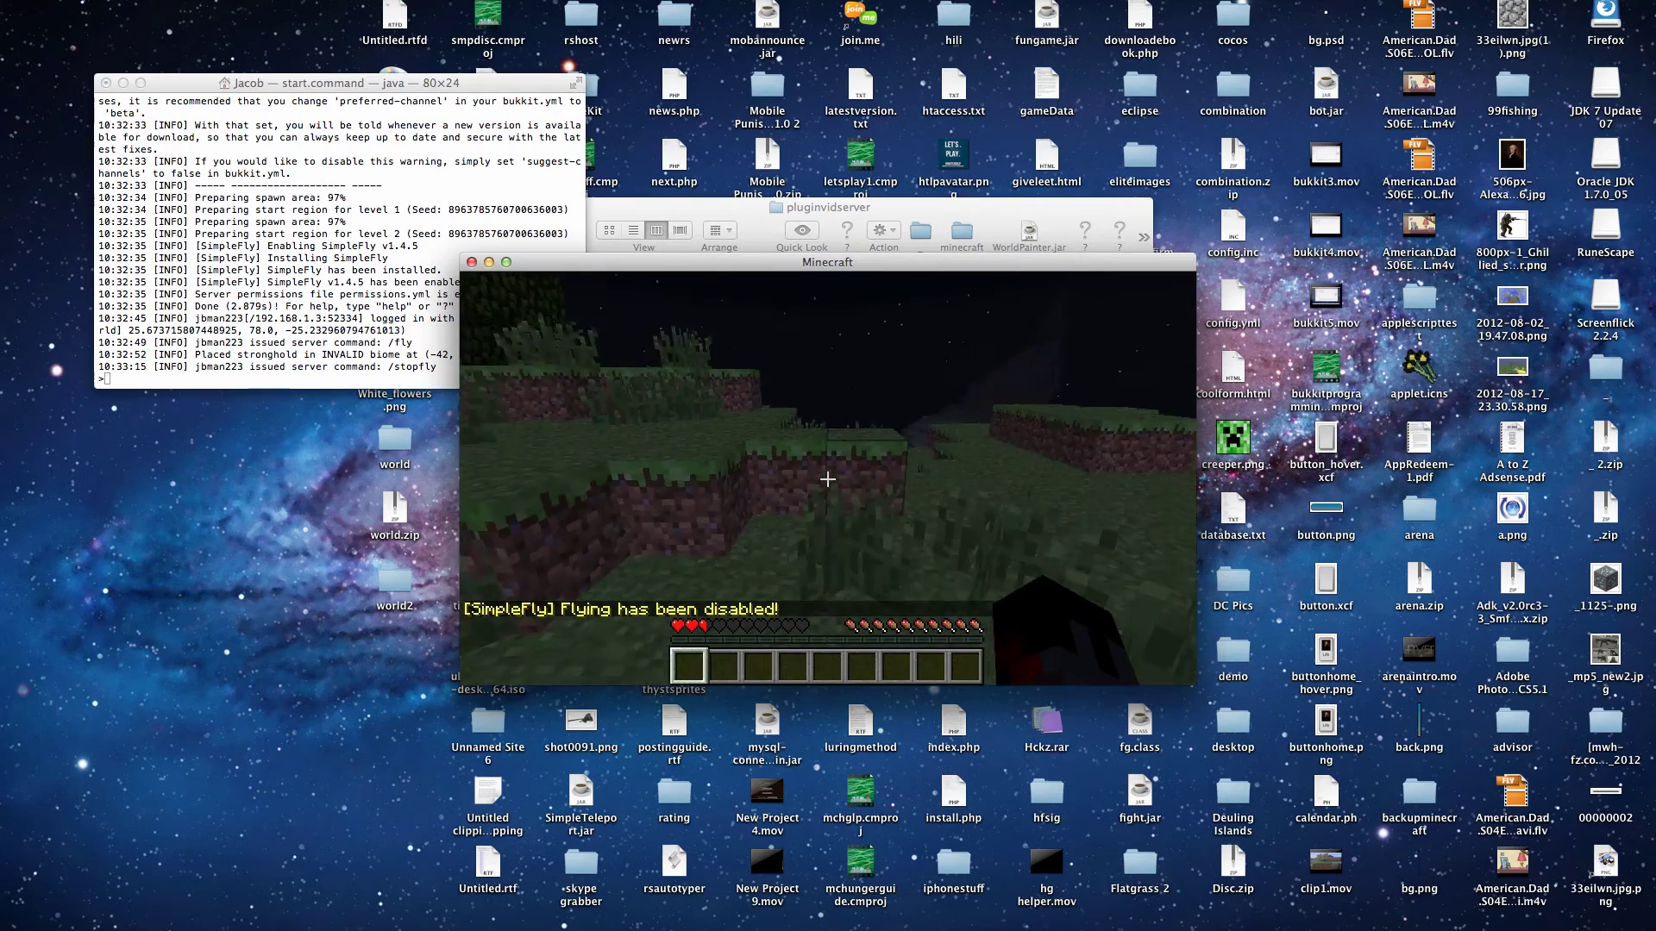
{"action": "key", "text": "w"}
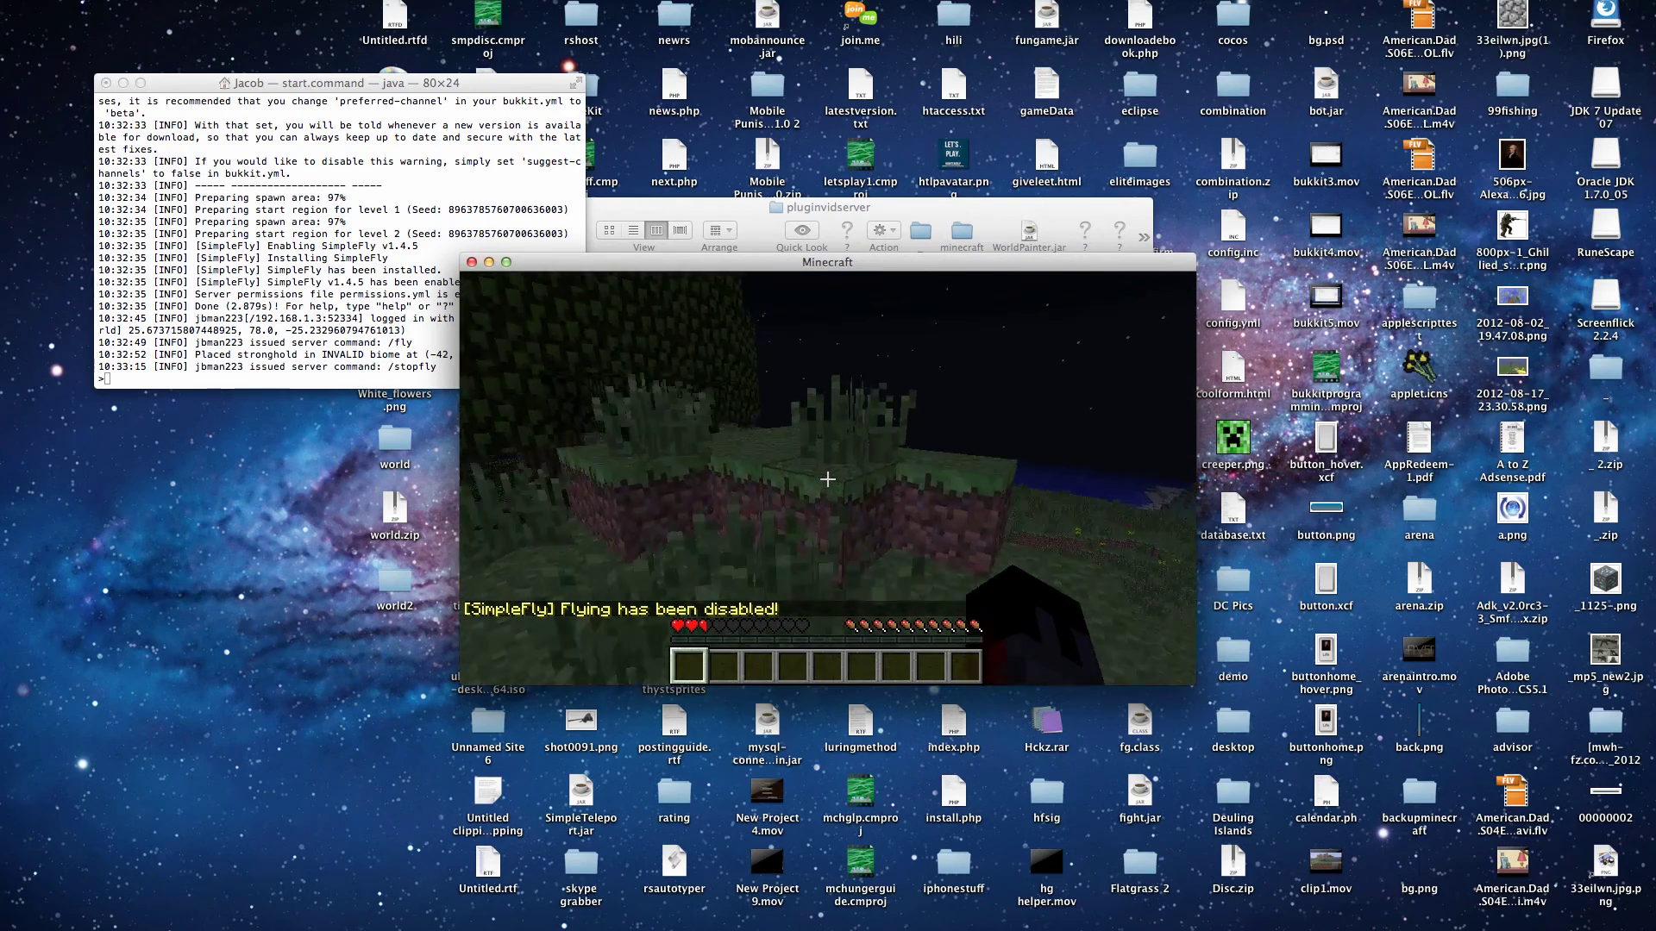
{"action": "key", "text": "w"}
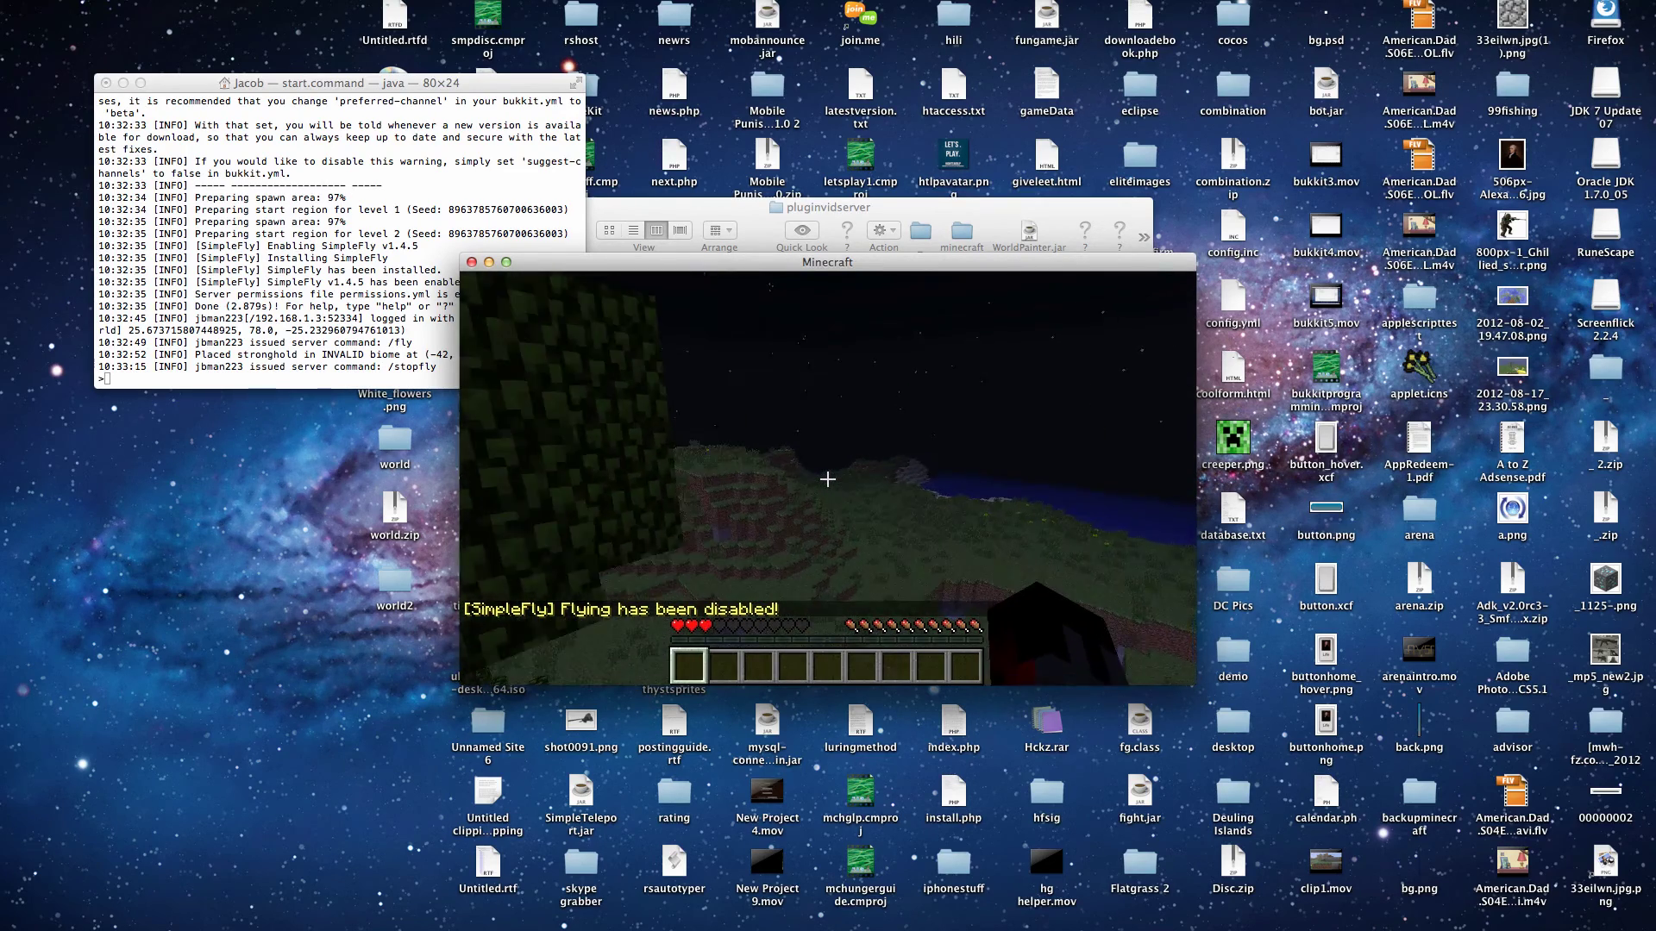
{"action": "key", "text": "w"}
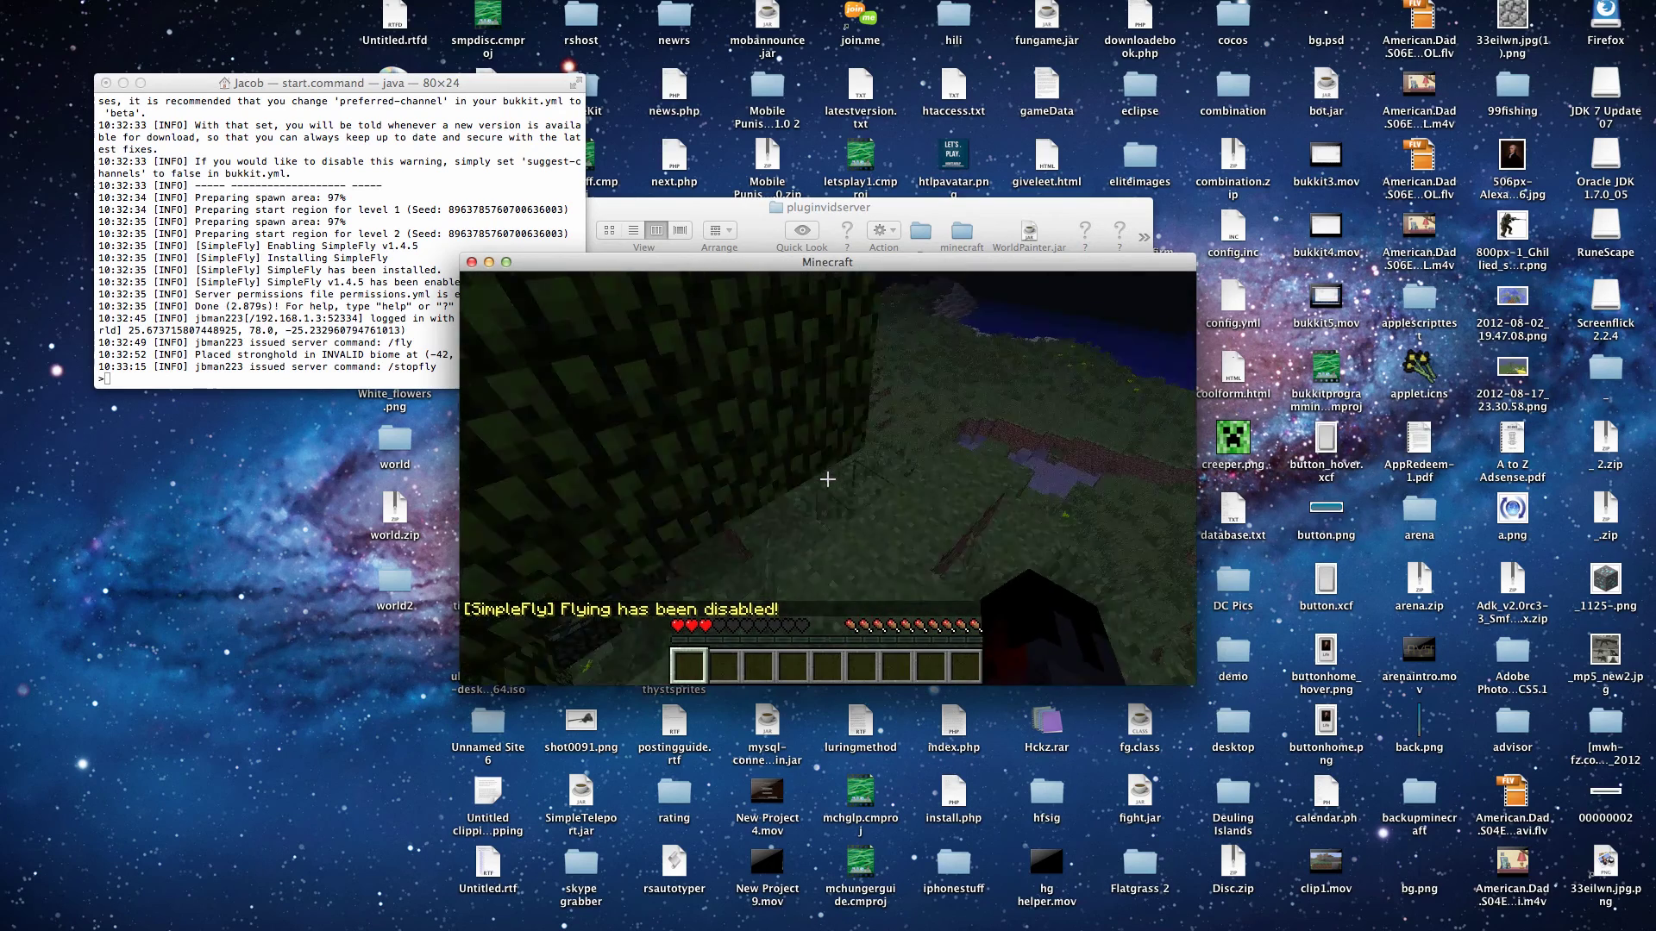